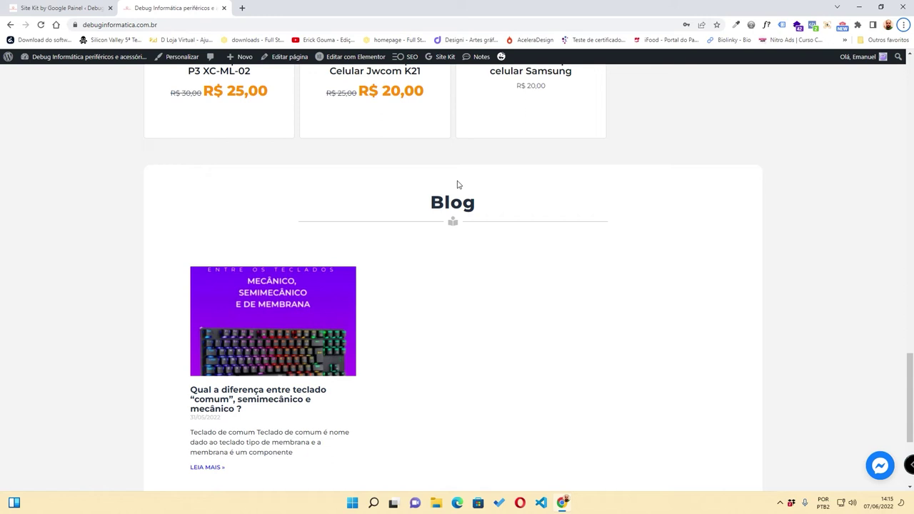
left_click(97, 5)
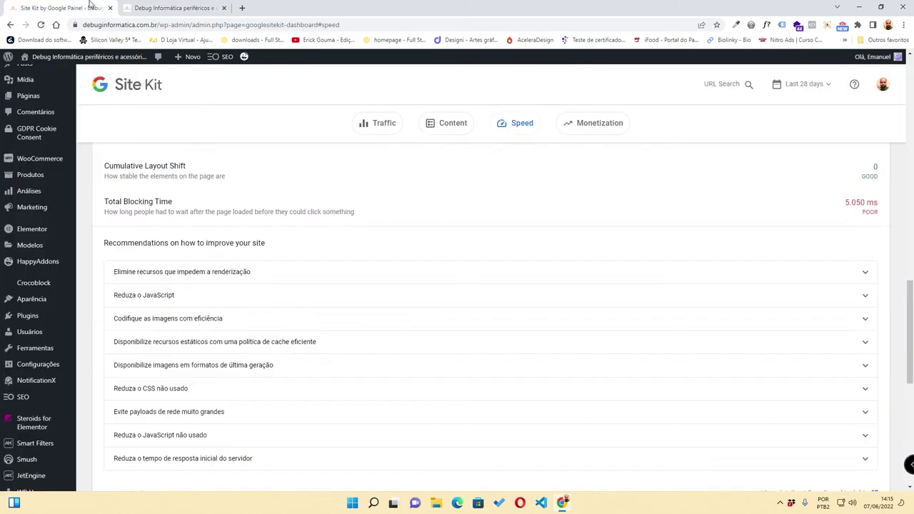
scroll(214, 250, "down", 1)
scroll(185, 243, "up", 1)
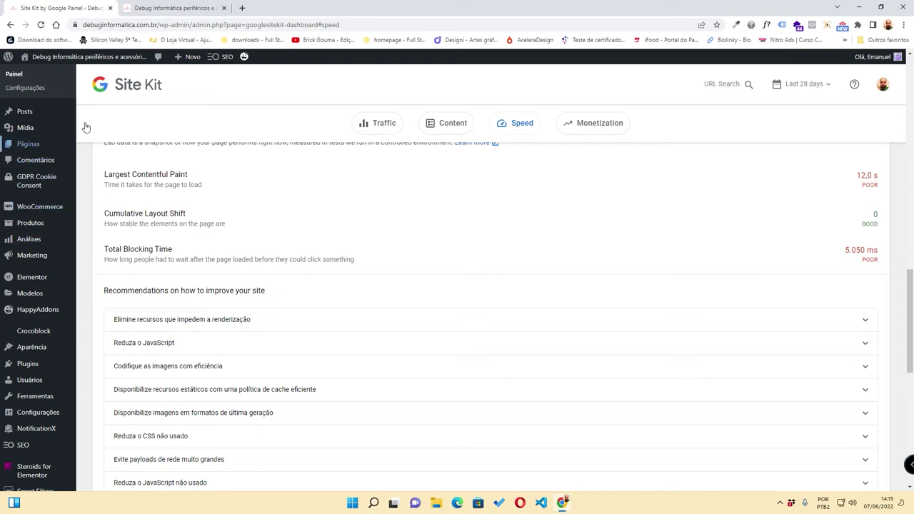
- Open the store's Todos os produtos page and look over its price, category and brand filters
left_click(172, 8)
scroll(272, 227, "up", 3)
scroll(272, 228, "up", 15)
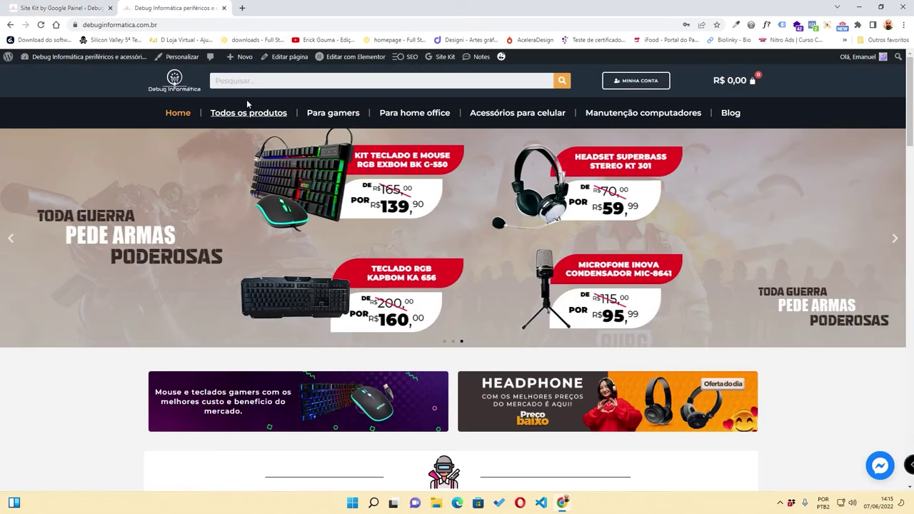
left_click(240, 118)
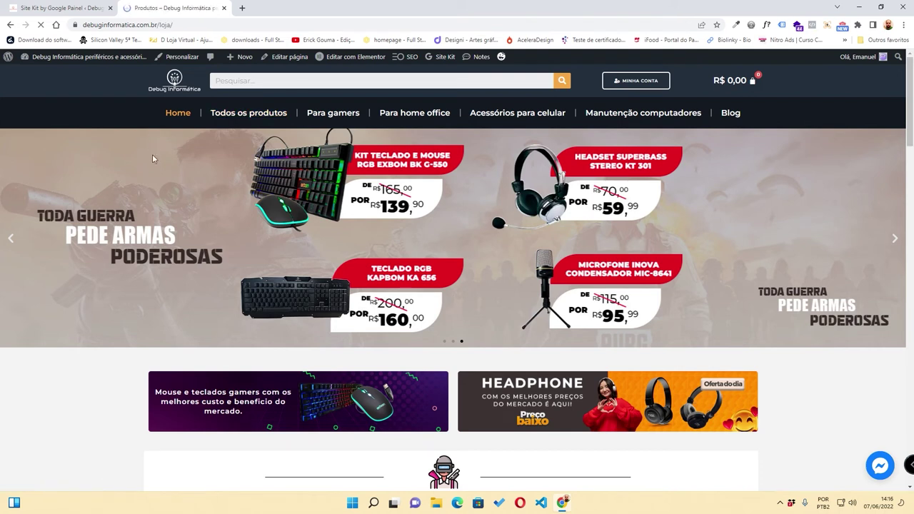
scroll(182, 305, "down", 5)
scroll(182, 306, "down", 3)
scroll(175, 293, "up", 7)
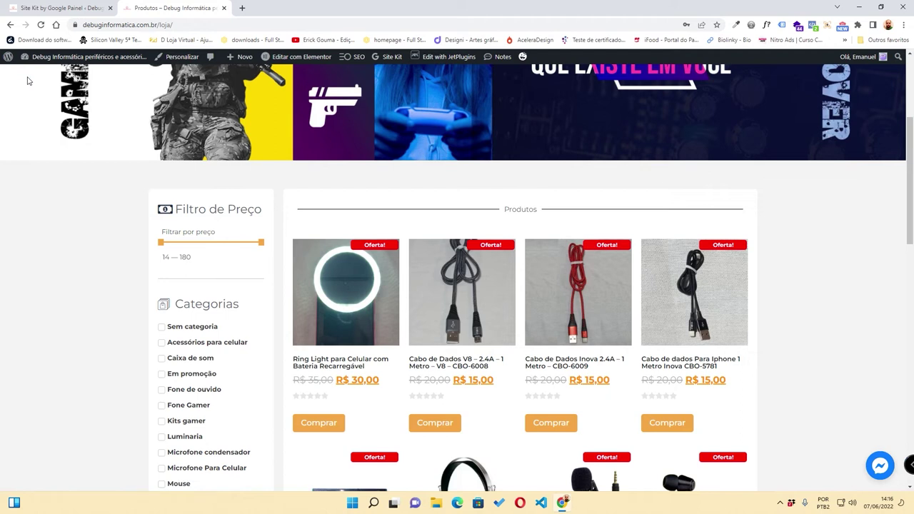
- Open the Smart Filters list in the WordPress admin
key("ctrl+shift+Tab")
scroll(29, 357, "down", 3)
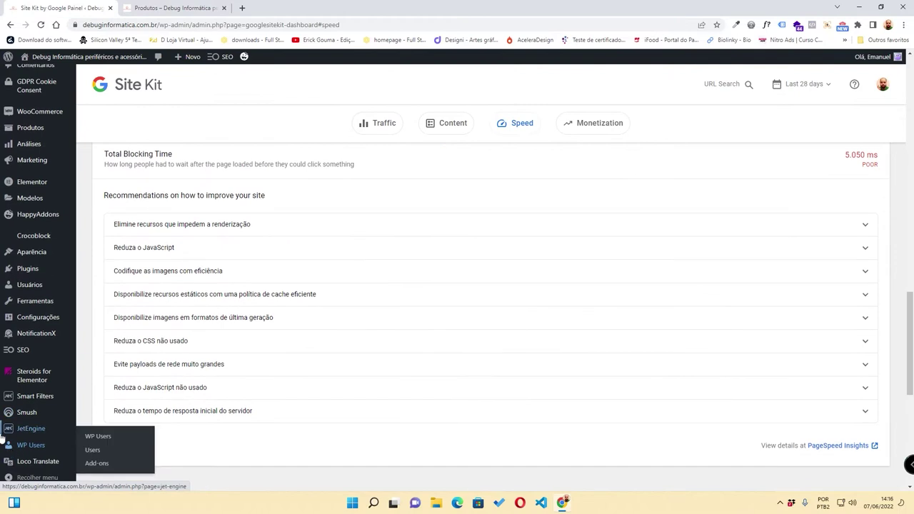
mouse_move(55, 401)
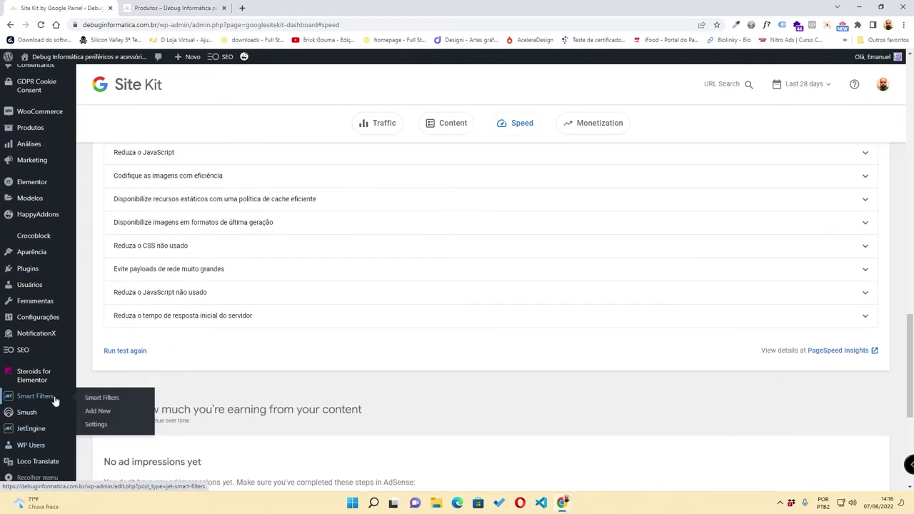
left_click(98, 402)
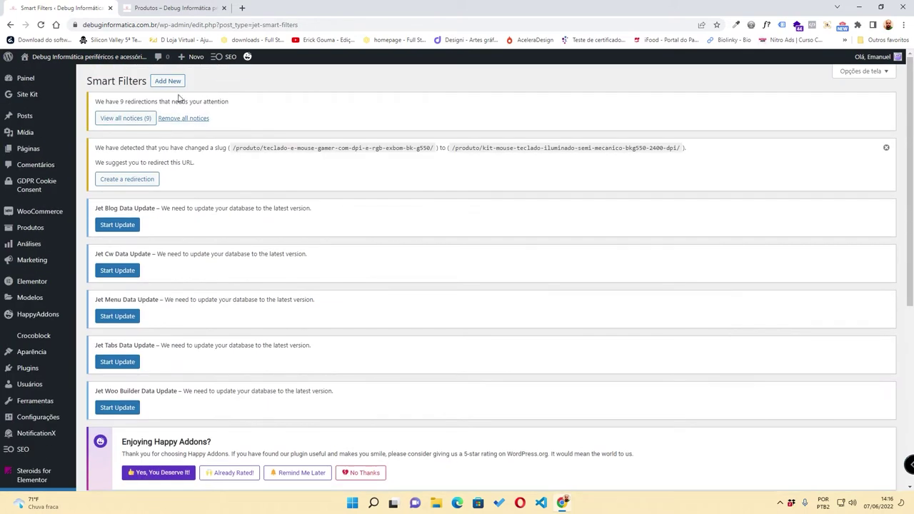
left_click(178, 80)
scroll(316, 369, "down", 5)
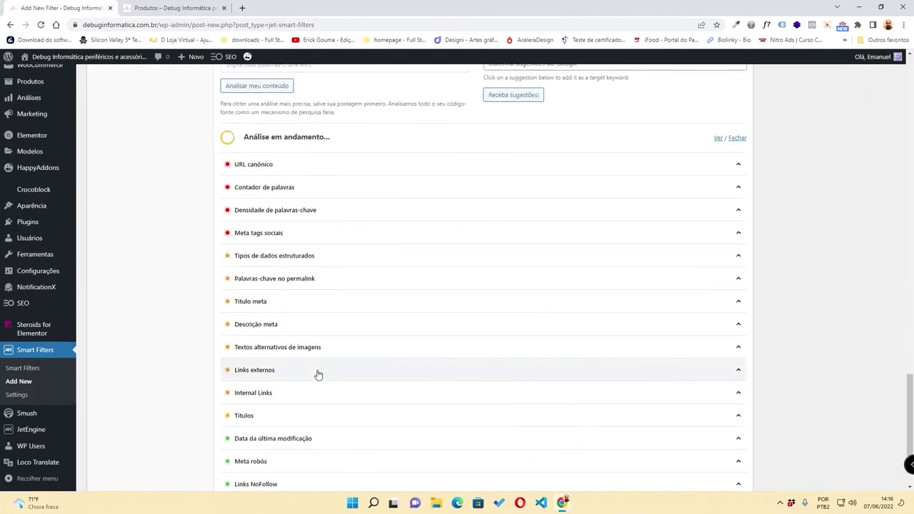
scroll(317, 370, "up", 10)
left_click(10, 25)
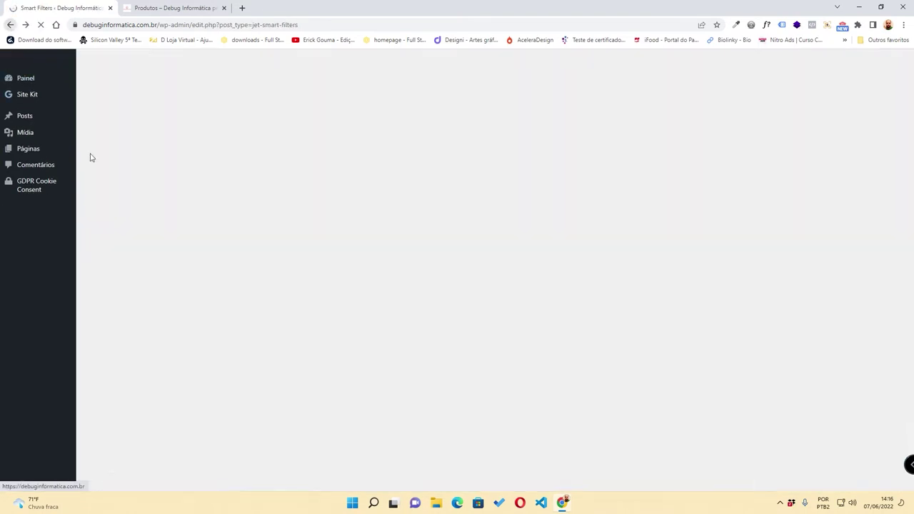
- Open the "Filtrar por marca" smart filter for editing and compare it with the Marcas filter on the store page
scroll(214, 307, "down", 5)
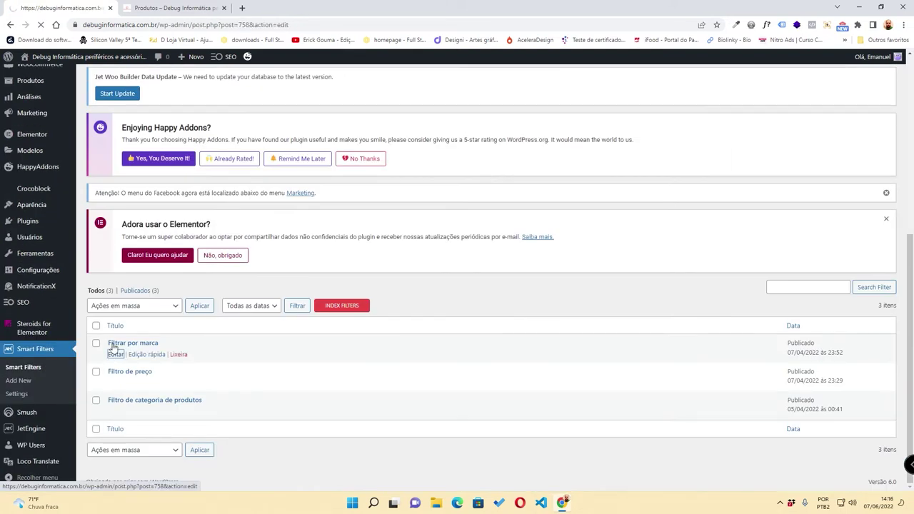
left_click(114, 350)
left_click(176, 8)
left_click_drag(146, 283, 191, 284)
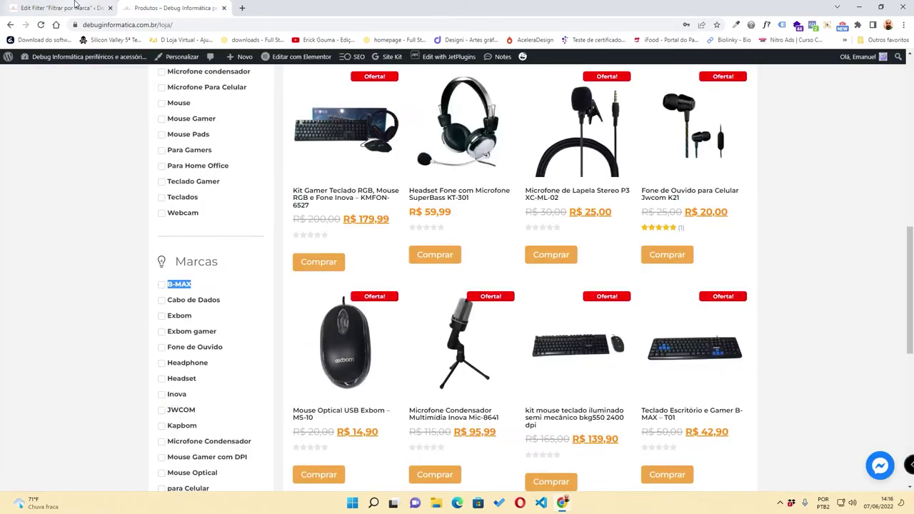
left_click(75, 6)
scroll(261, 293, "down", 6)
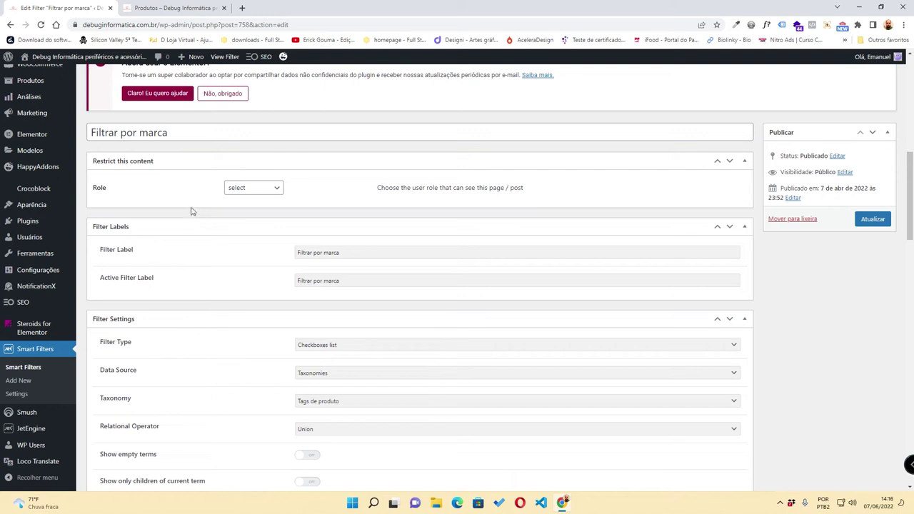
left_click(176, 8)
left_click(61, 8)
- Examine the title of the "Filtrar por marca" filter
scroll(215, 287, "up", 4)
scroll(183, 361, "down", 2)
left_click_drag(184, 276, 64, 275)
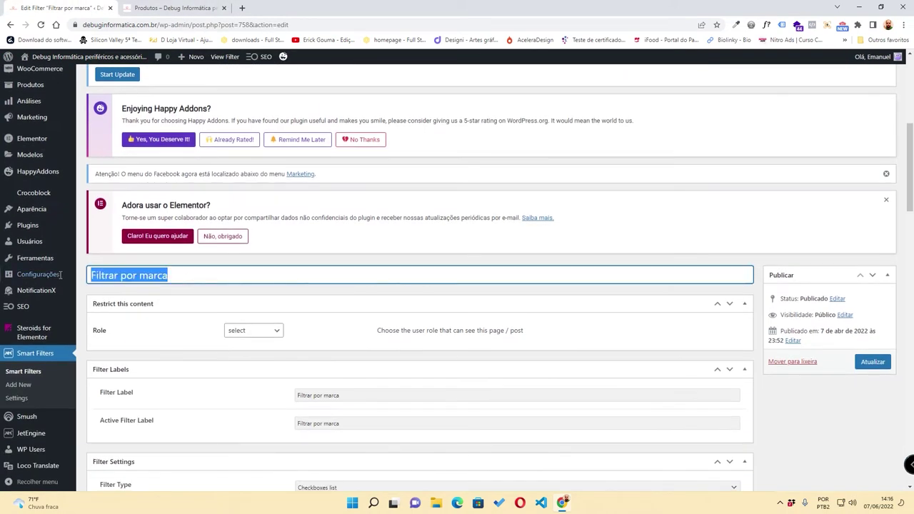
left_click_drag(204, 278, 89, 276)
left_click_drag(198, 278, 86, 275)
left_click(199, 275)
left_click_drag(196, 275, 138, 269)
scroll(157, 268, "down", 3)
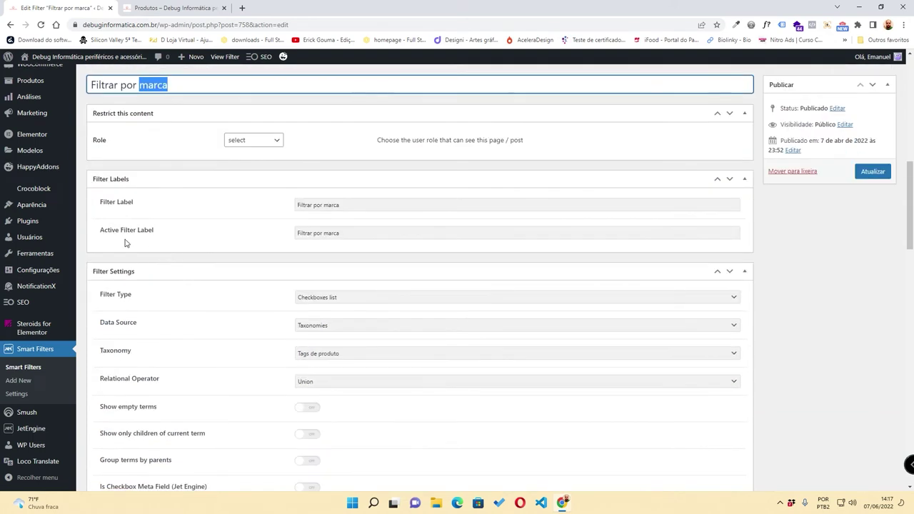
- Compare the filter's Filter Label setting with the label above the price slider on the store page
left_click_drag(101, 202, 139, 205)
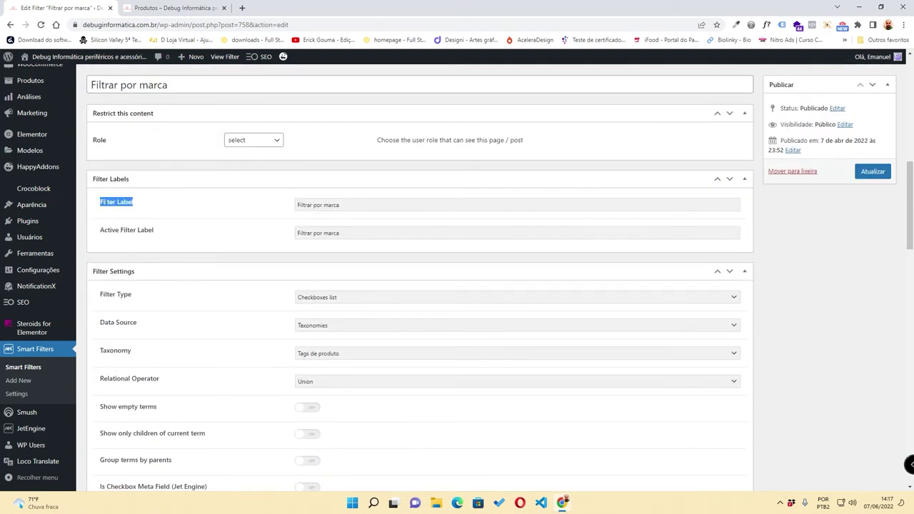
left_click(171, 8)
scroll(180, 160, "up", 4)
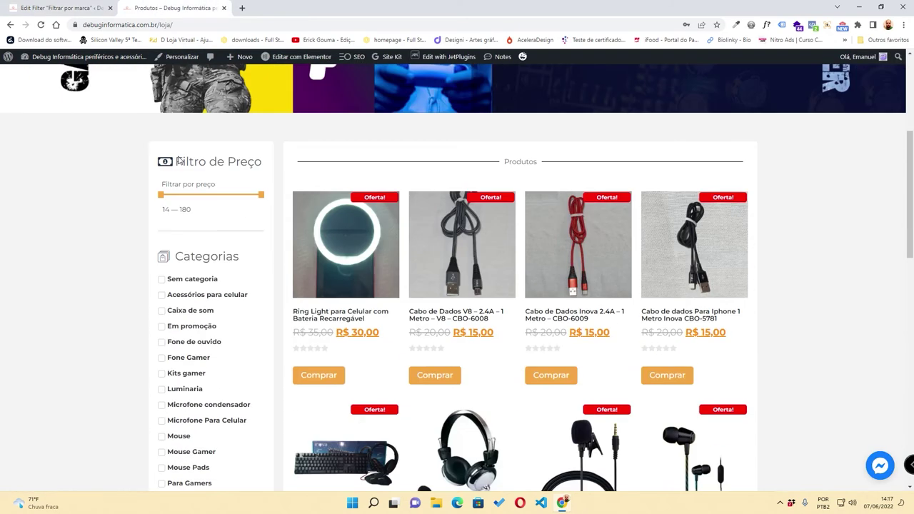
left_click_drag(162, 184, 222, 189)
left_click(69, 7)
left_click_drag(349, 232, 276, 231)
left_click_drag(353, 205, 245, 204)
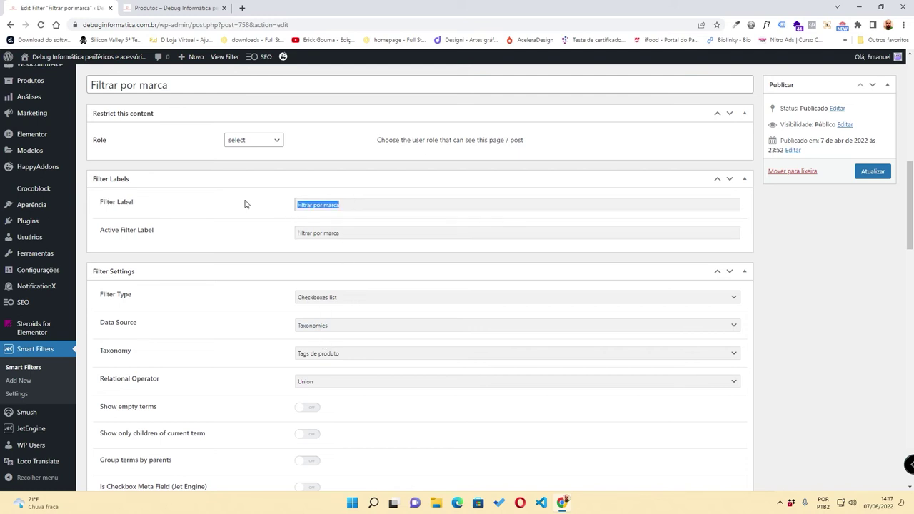
- Examine the Filter Label and Active Filter Label texts of the brand filter
left_click(364, 207)
left_click_drag(364, 204, 236, 198)
left_click_drag(362, 230, 265, 219)
left_click_drag(345, 203, 284, 206)
left_click_drag(364, 205, 281, 198)
left_click_drag(383, 235, 293, 233)
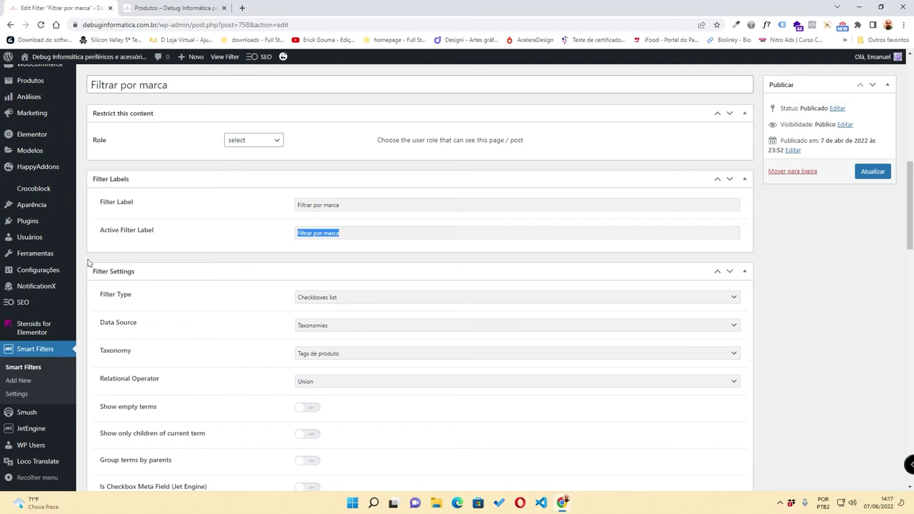
- Compare the filter's Filter Type setting with the category checkboxes on the store page
left_click(313, 299)
left_click(314, 300)
key("ctrl+Tab")
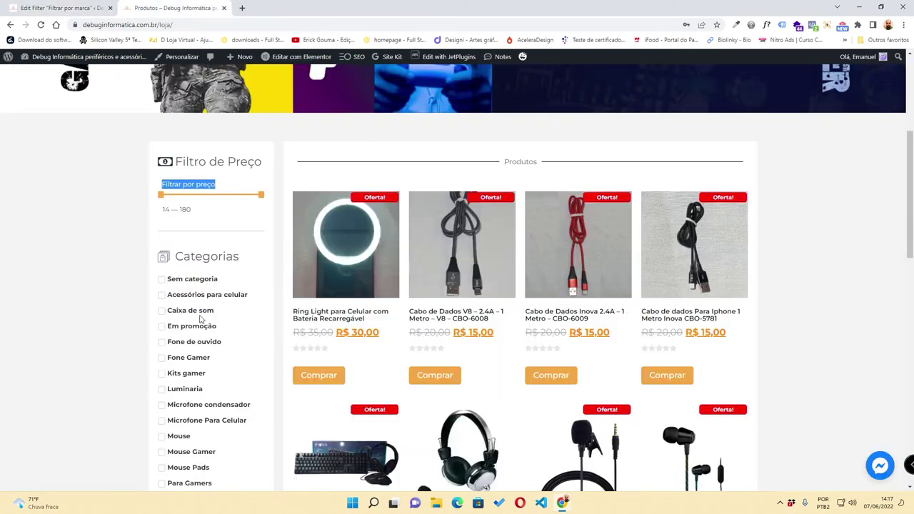
triple_click(224, 230)
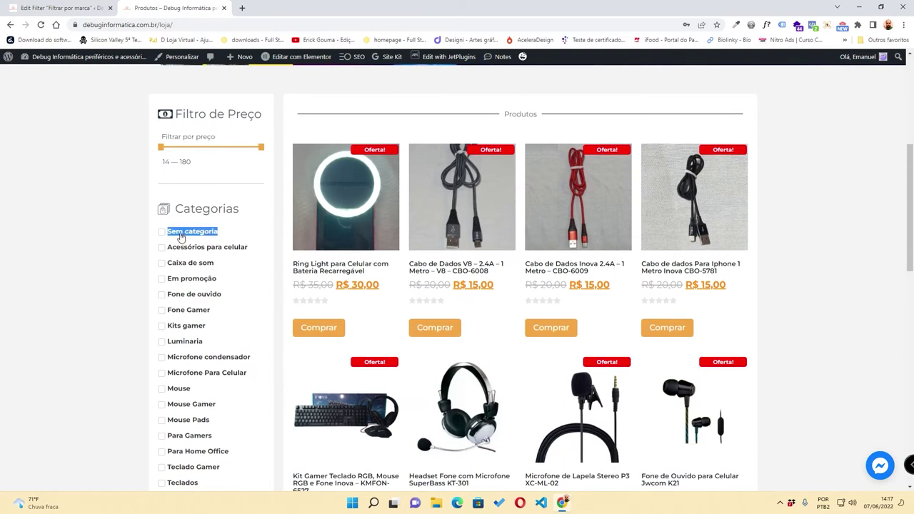
key("ctrl+Tab")
- Review the available filter types and test the Acessórios para celular category filter on the store page
left_click(340, 300)
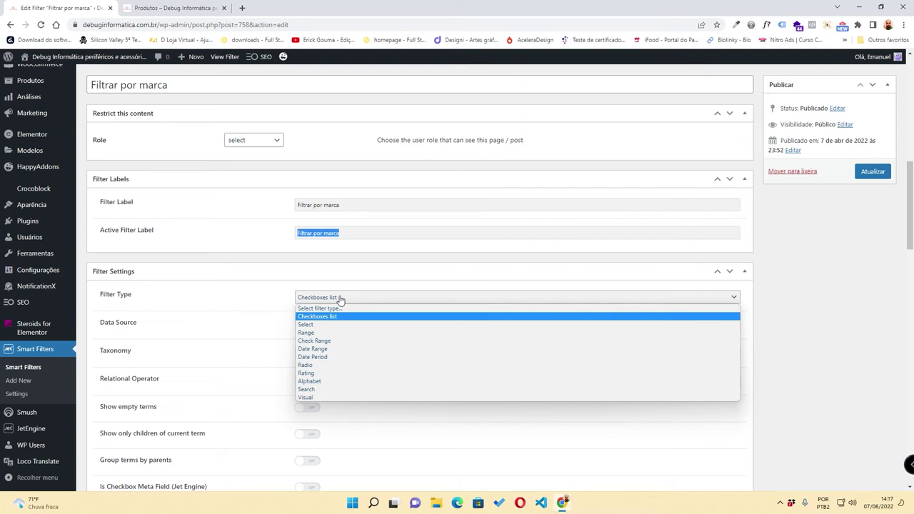
left_click(340, 300)
key("ctrl+Tab")
left_click(223, 250)
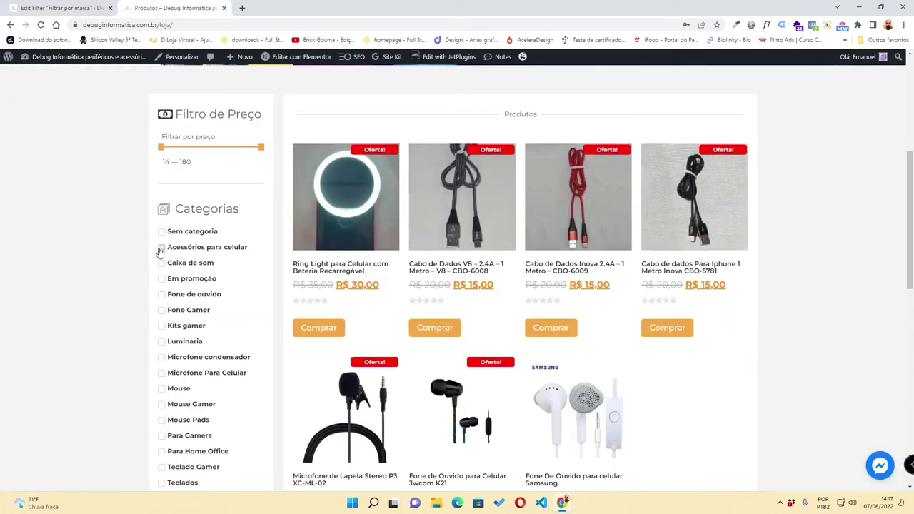
key("ctrl+shift+Tab")
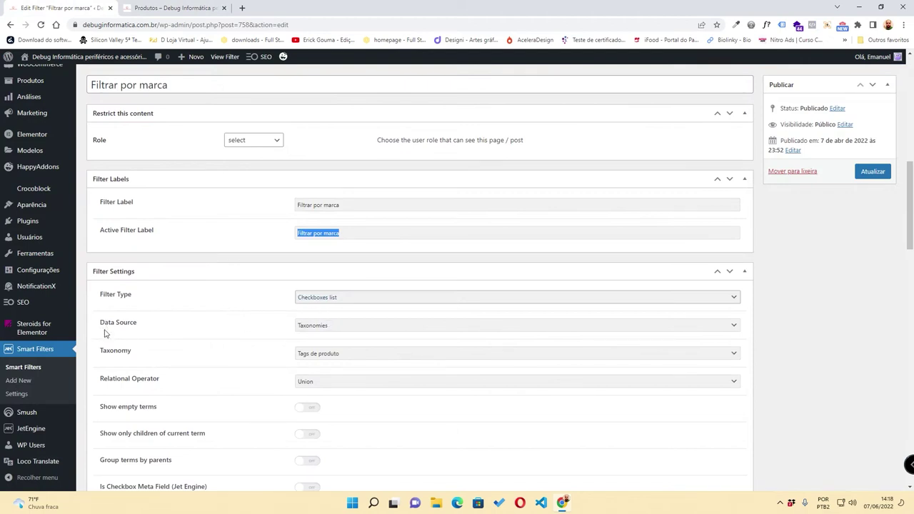
- Review the filter's Data Source options and look over the WooCommerce area of the admin navigation
left_click(337, 326)
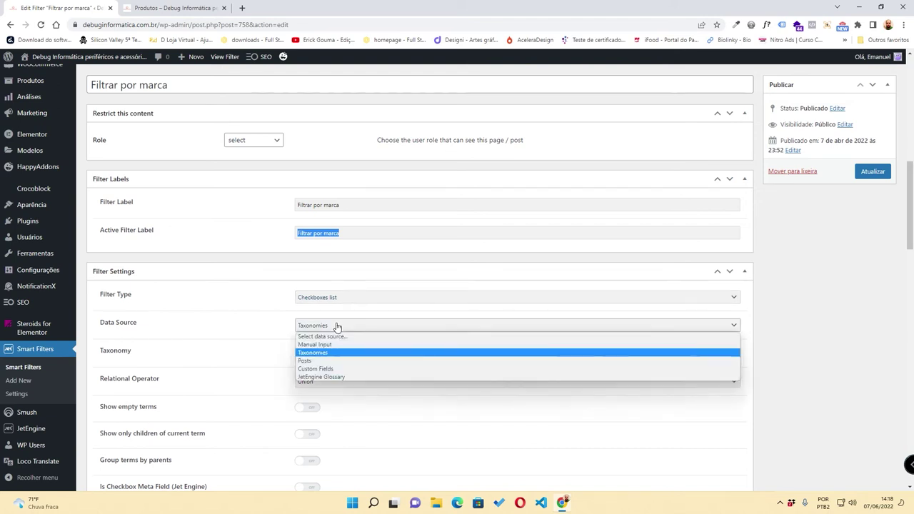
left_click(341, 326)
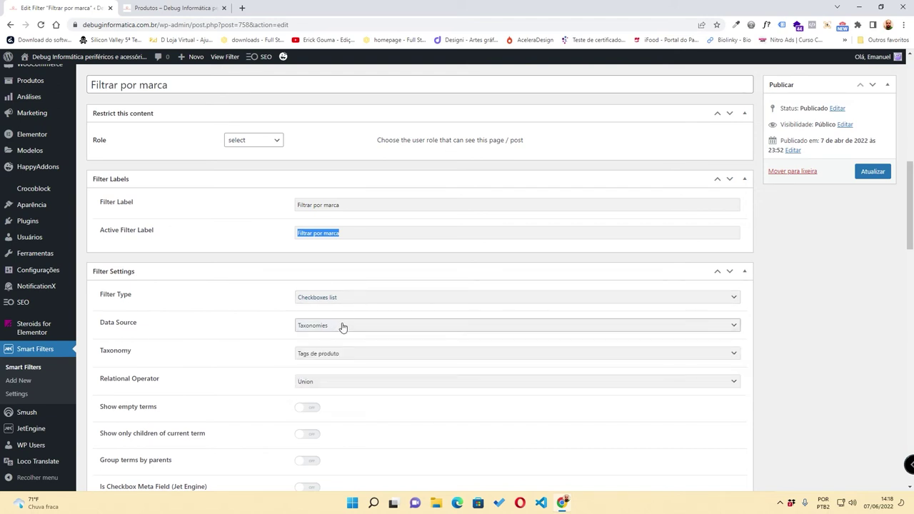
scroll(57, 264, "up", 3)
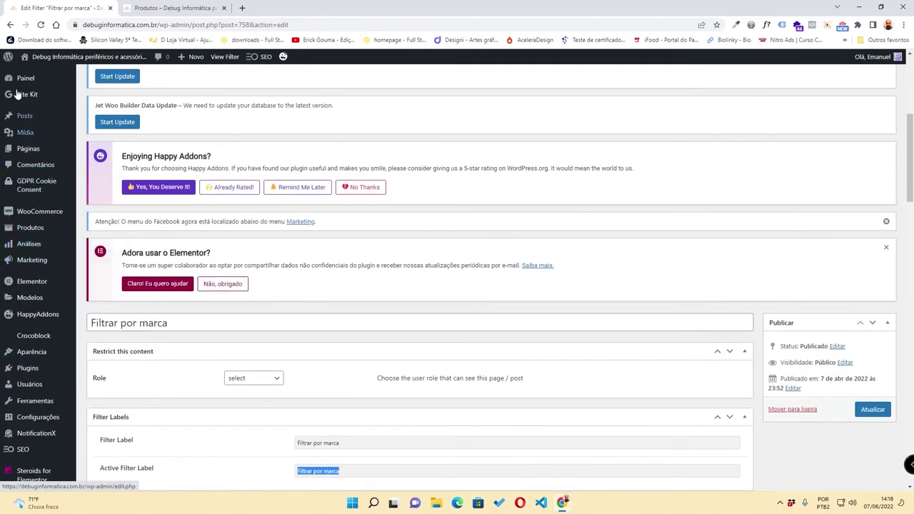
scroll(317, 358, "down", 3)
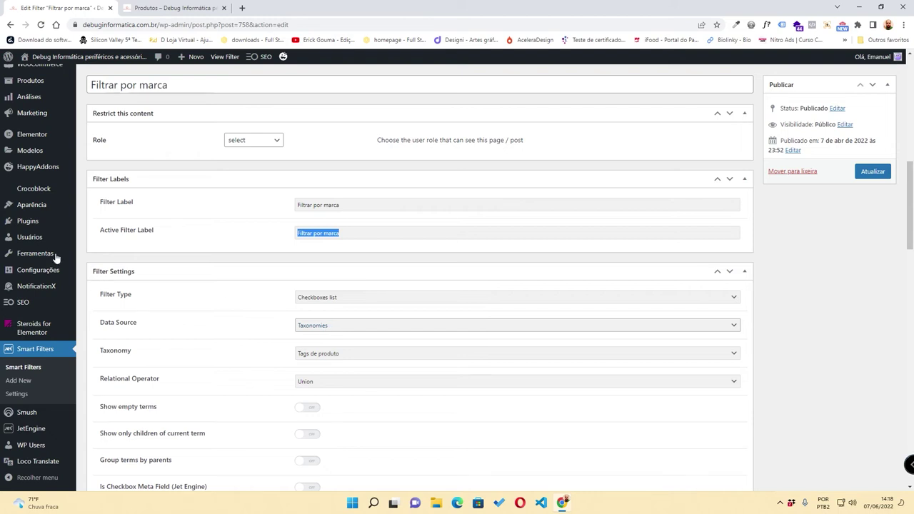
scroll(27, 120, "up", 1)
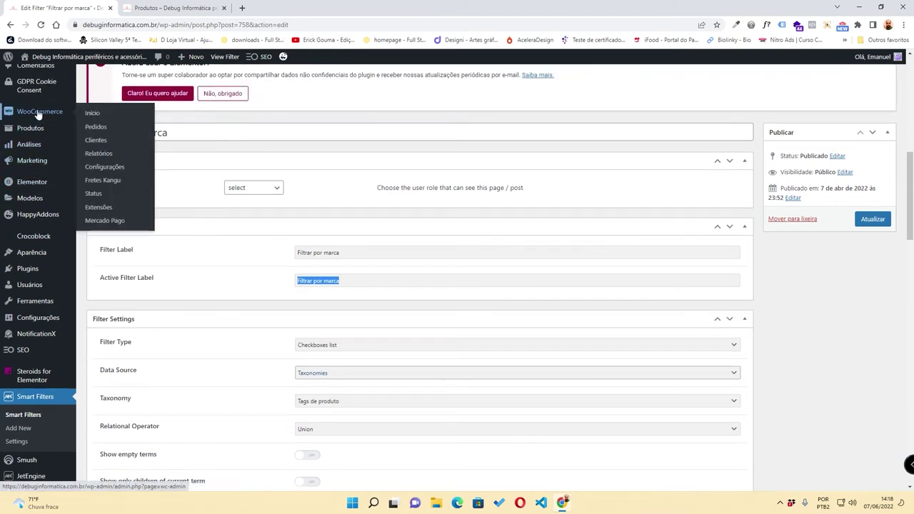
scroll(325, 300, "down", 2)
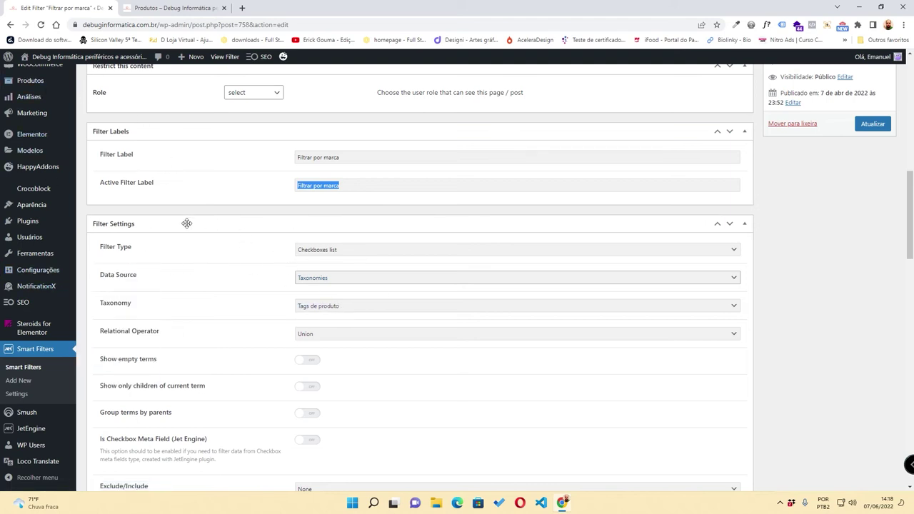
- Review the taxonomies available for the brand filter
left_click(315, 307)
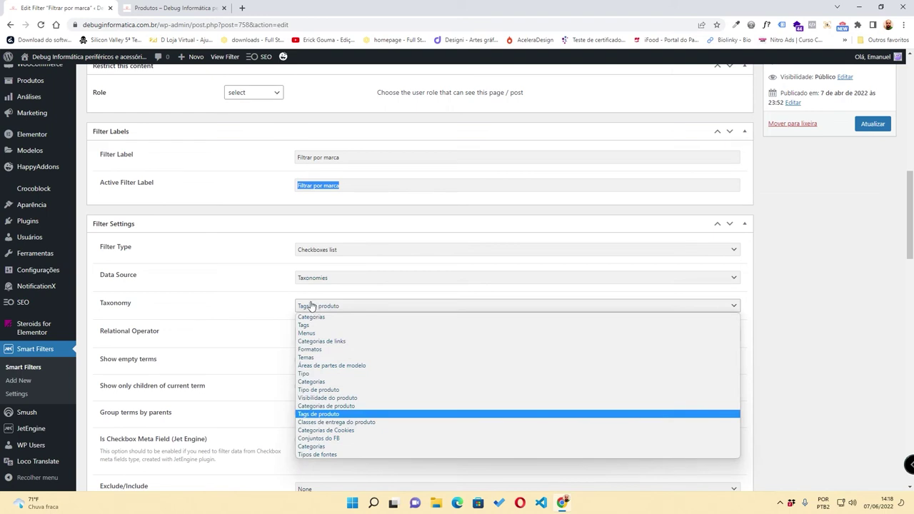
left_click(306, 304)
left_click_drag(102, 303, 151, 295)
- Examine the Data Source setting of the brand filter and its alternatives
left_click_drag(100, 278, 145, 281)
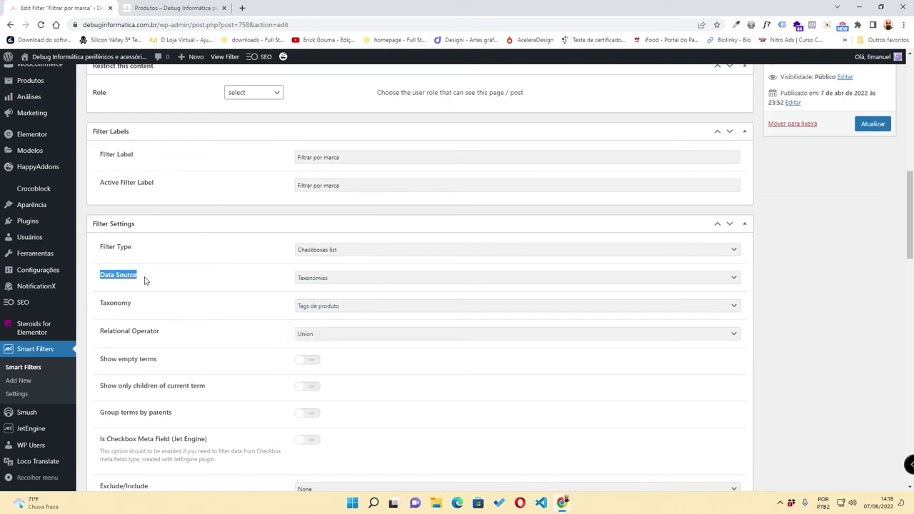
left_click(310, 280)
left_click(310, 280)
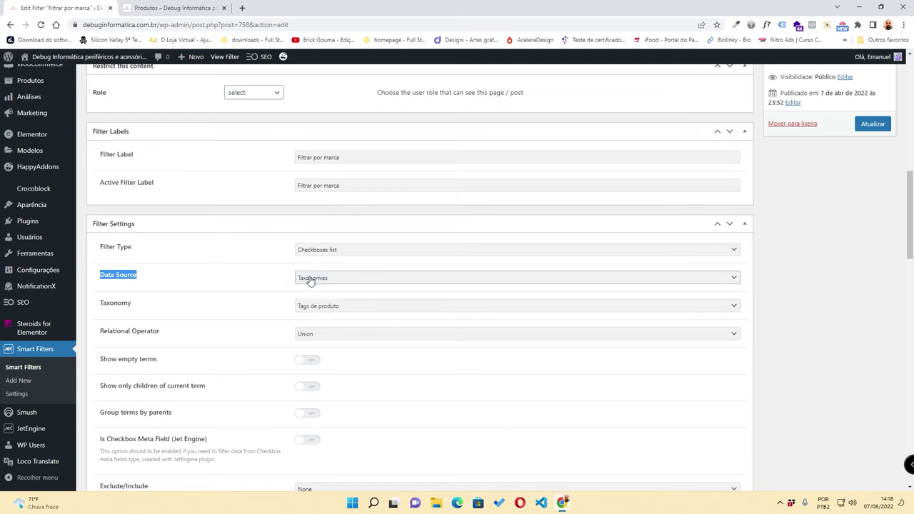
left_click(311, 279)
left_click(312, 278)
left_click(311, 279)
left_click(311, 279)
- Review the Taxonomy setting of the brand filter and its alternatives to Tags de produto
left_click_drag(101, 303, 154, 306)
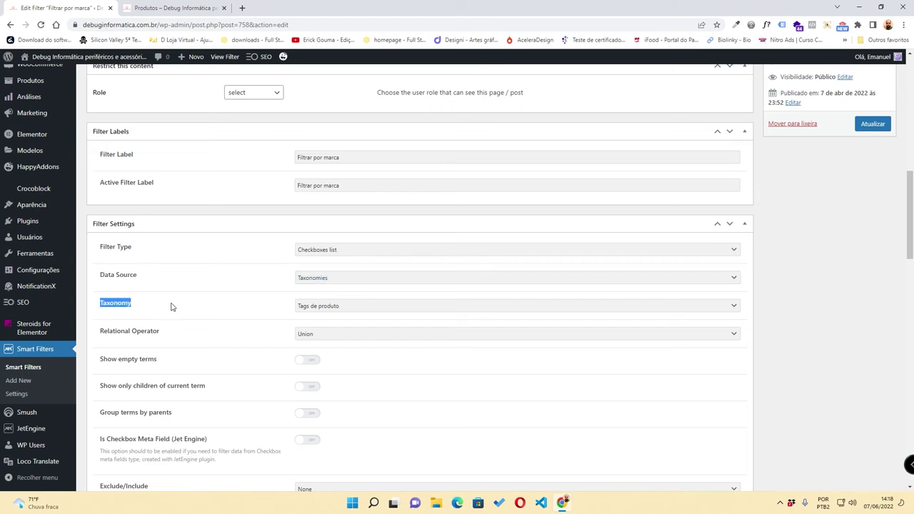
left_click(298, 308)
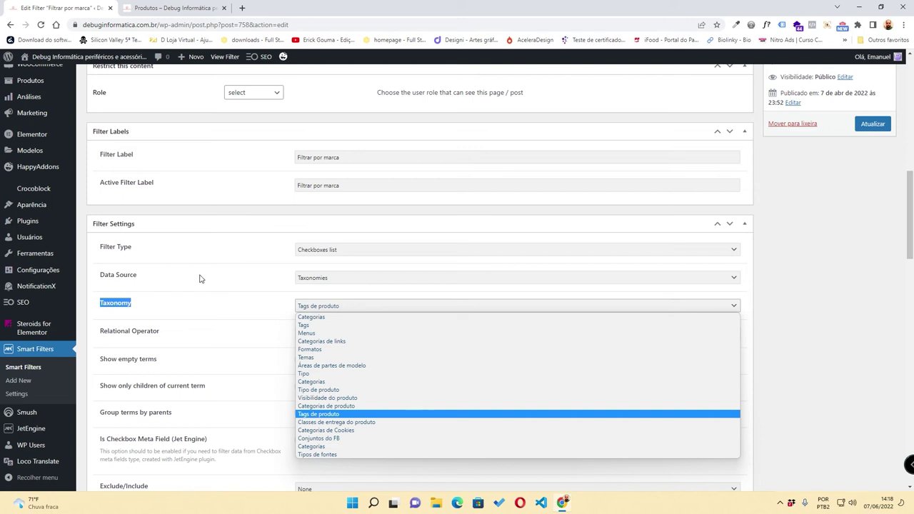
left_click(795, 300)
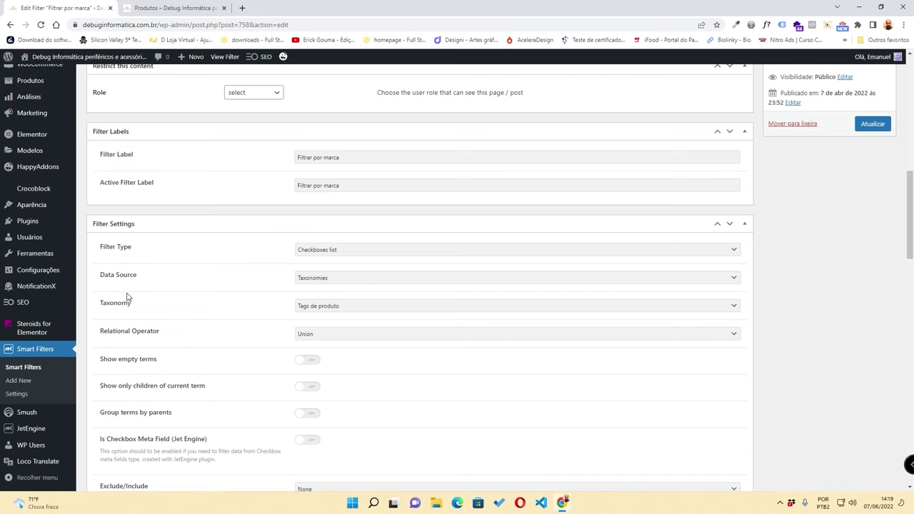
- Translate the filter settings page into Portuguese and read the description of the Is Checkbox Meta Field (Jet Engine) option
scroll(173, 355, "down", 1)
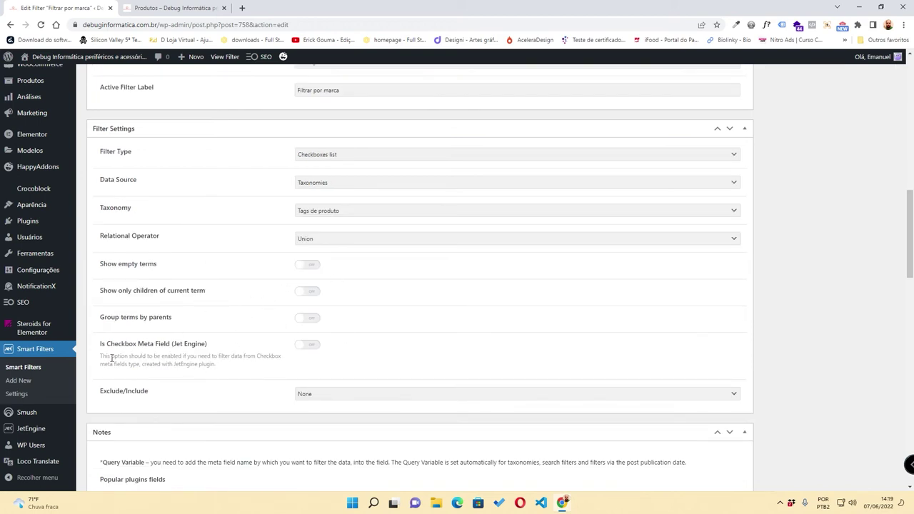
left_click_drag(100, 347, 207, 344)
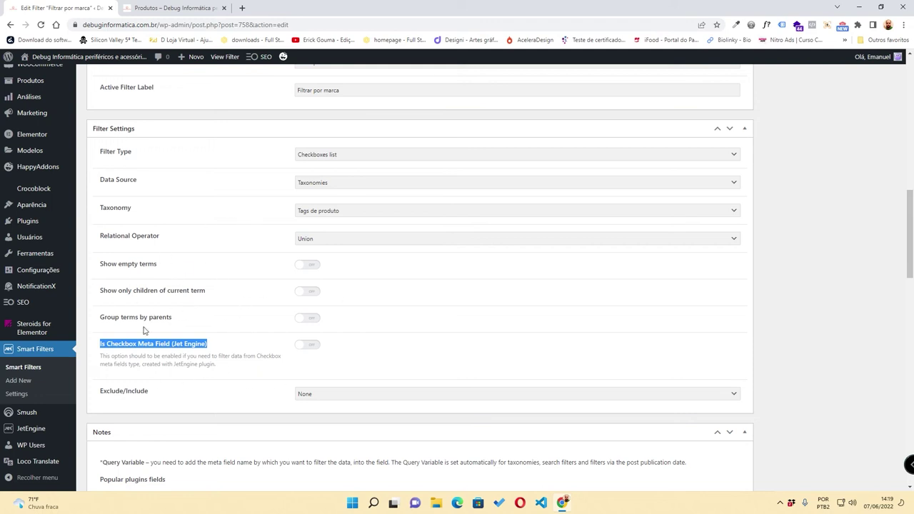
right_click(89, 310)
left_click(143, 253)
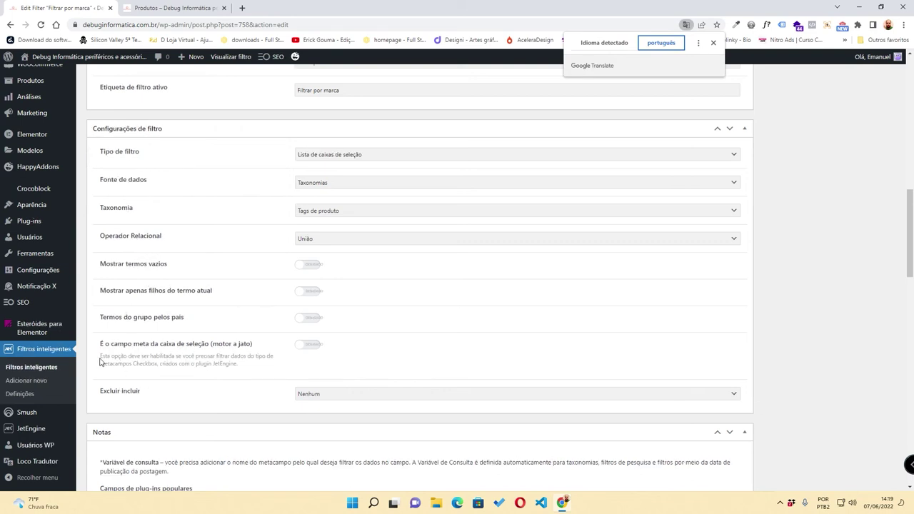
mouse_move(101, 356)
left_mouse_down()
mouse_move(270, 361)
mouse_move(159, 371)
mouse_move(113, 364)
mouse_move(241, 367)
mouse_move(98, 360)
left_mouse_up()
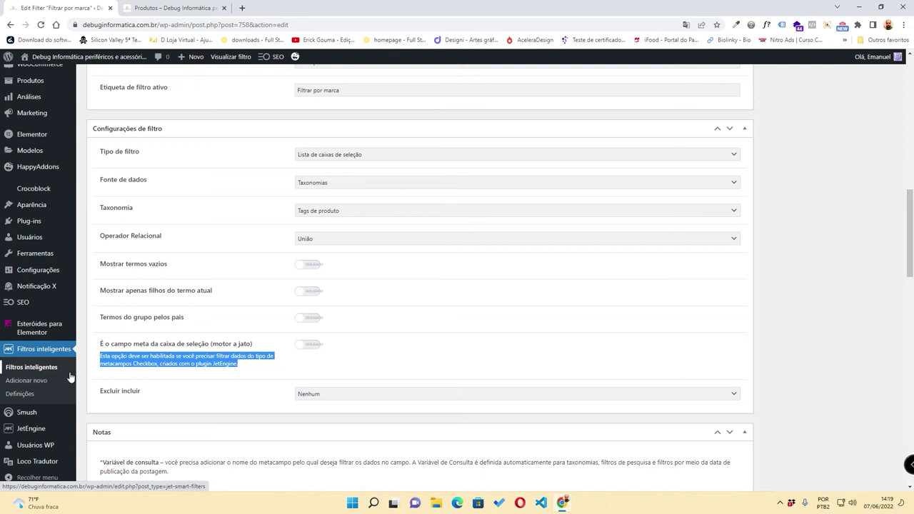
- Look over the remaining settings and notes of the "Filtrar por marca" filter and update it
scroll(162, 331, "down", 3)
scroll(153, 336, "up", 1)
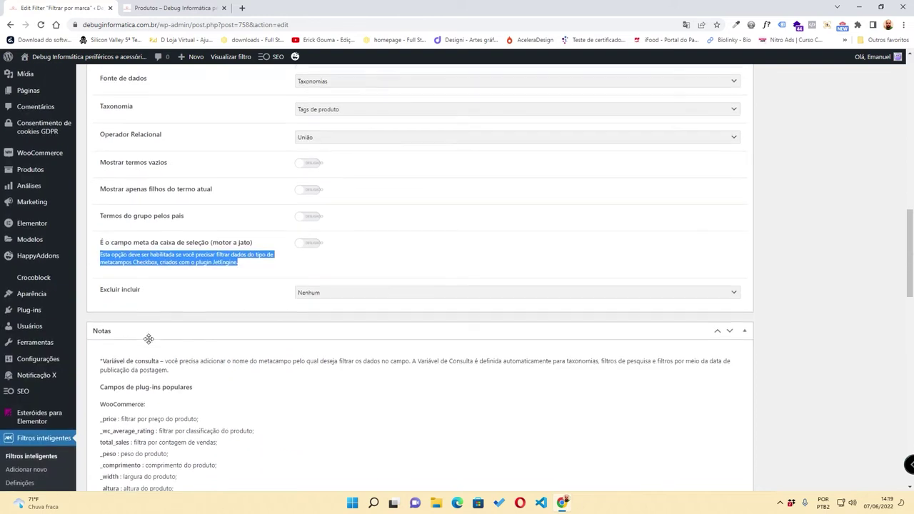
scroll(149, 338, "down", 3)
scroll(136, 347, "up", 12)
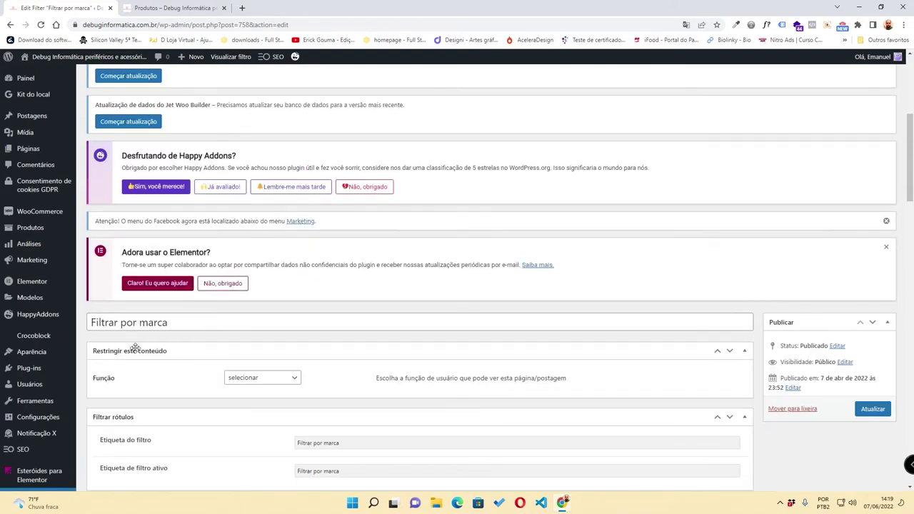
scroll(136, 348, "down", 3)
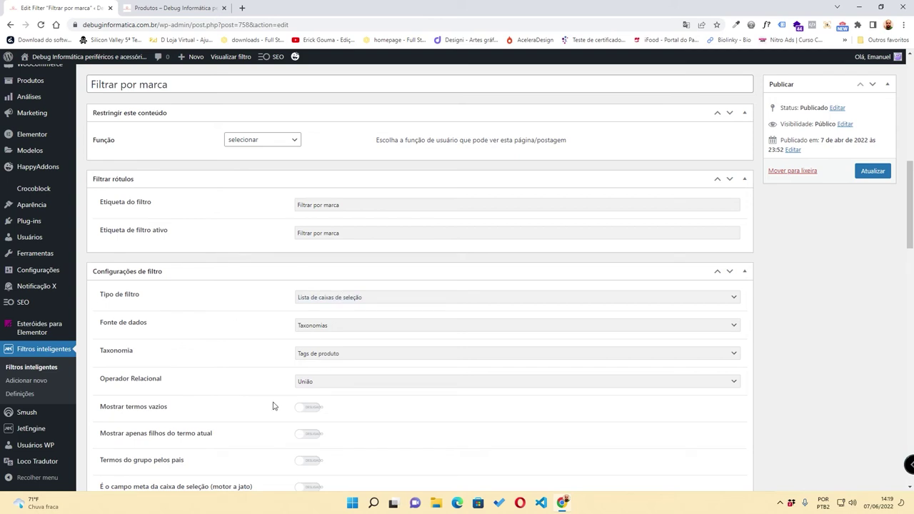
left_click(871, 172)
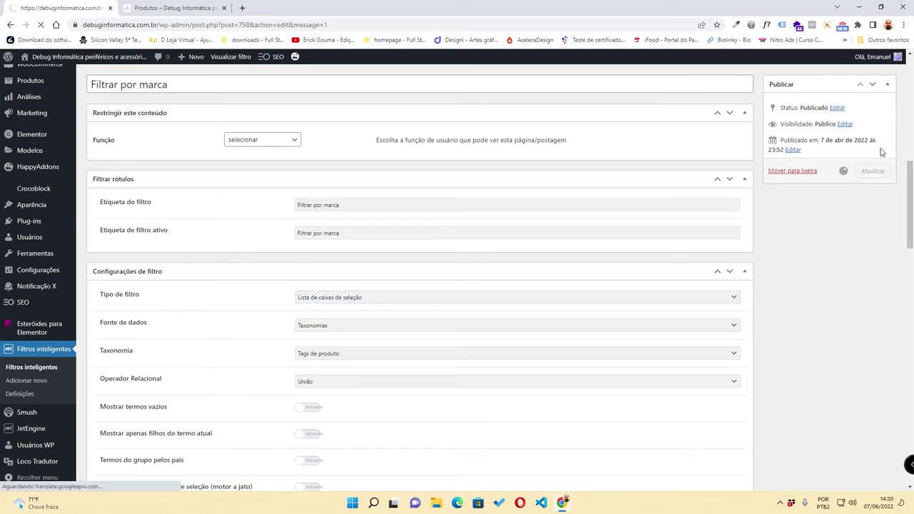
scroll(302, 316, "down", 10)
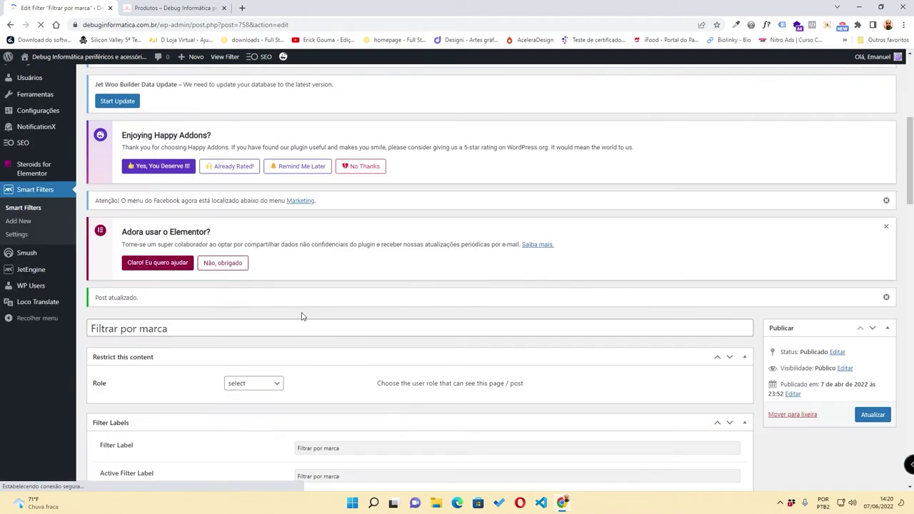
- Switch to the store's product page and inspect its Categorias filter list, starting with Sem categoria
key("ctrl+Tab")
scroll(235, 235, "down", 6)
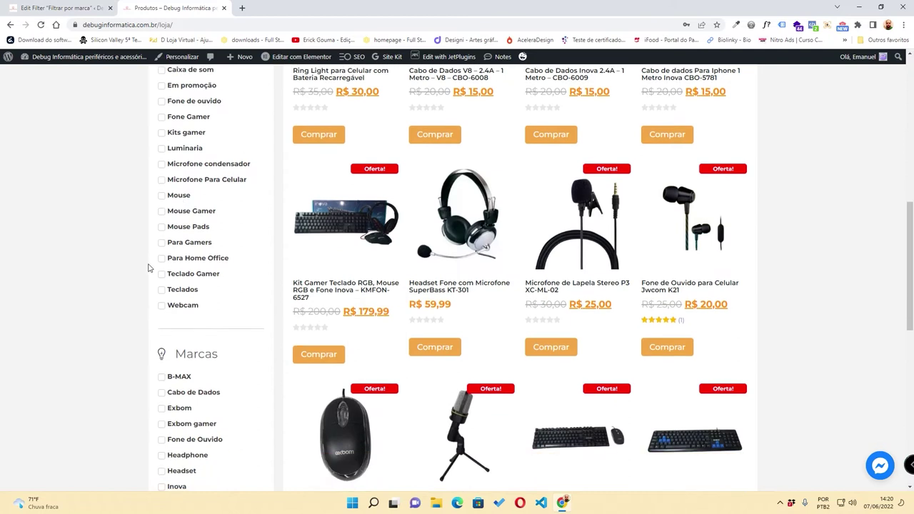
scroll(158, 250, "up", 5)
left_click_drag(169, 185, 233, 188)
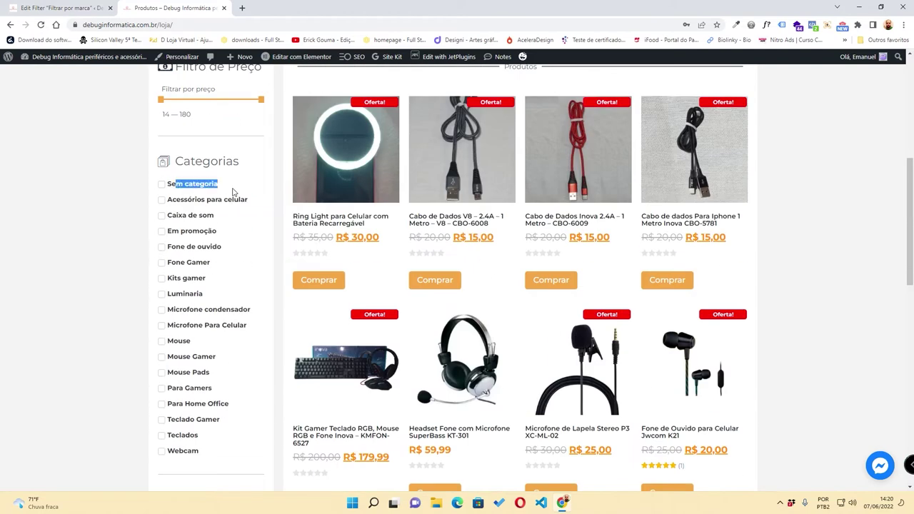
- Open the "Filtro de categoria de produtos" filter from the Smart Filters list and translate its page into Portuguese
key("ctrl+Tab")
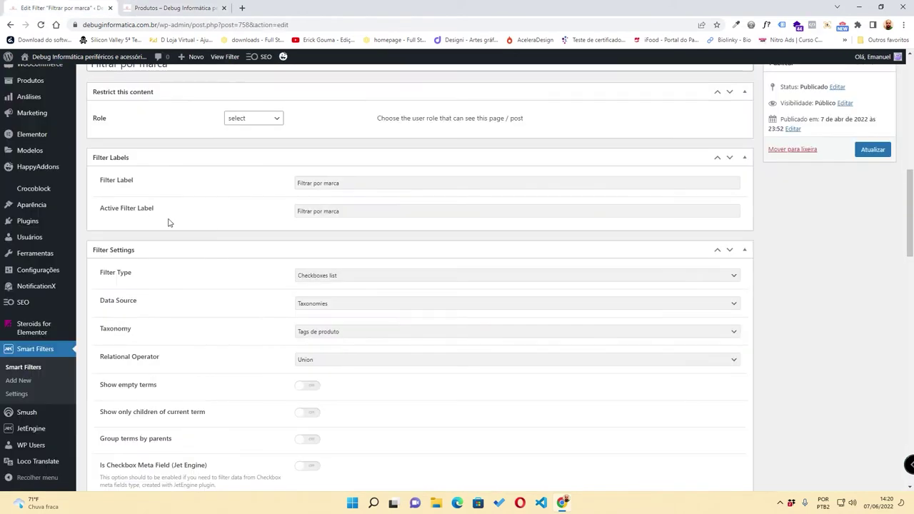
left_click(29, 372)
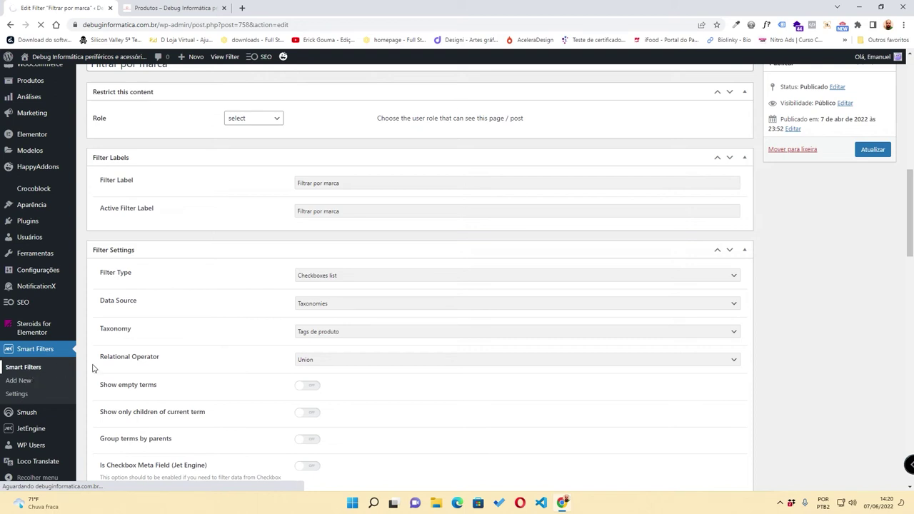
key("ctrl+Tab")
key("ctrl+Tab")
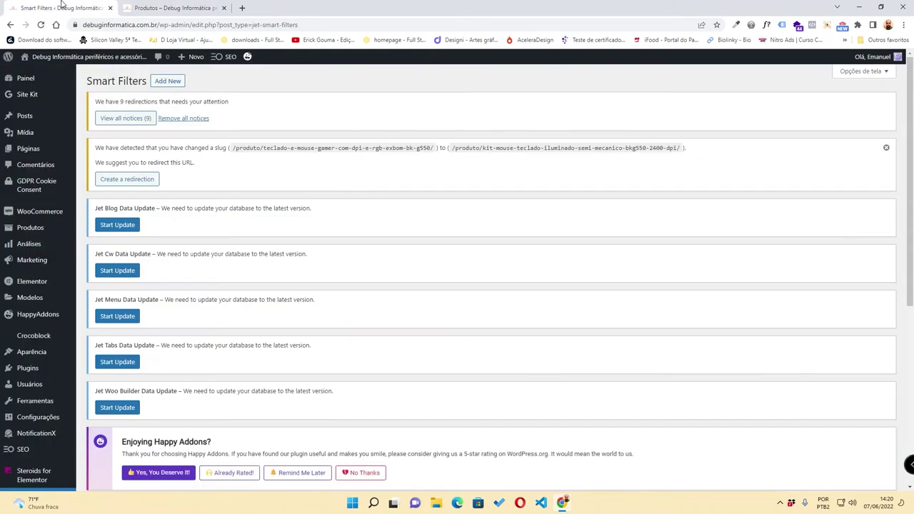
scroll(316, 408, "down", 5)
scroll(161, 409, "down", 5)
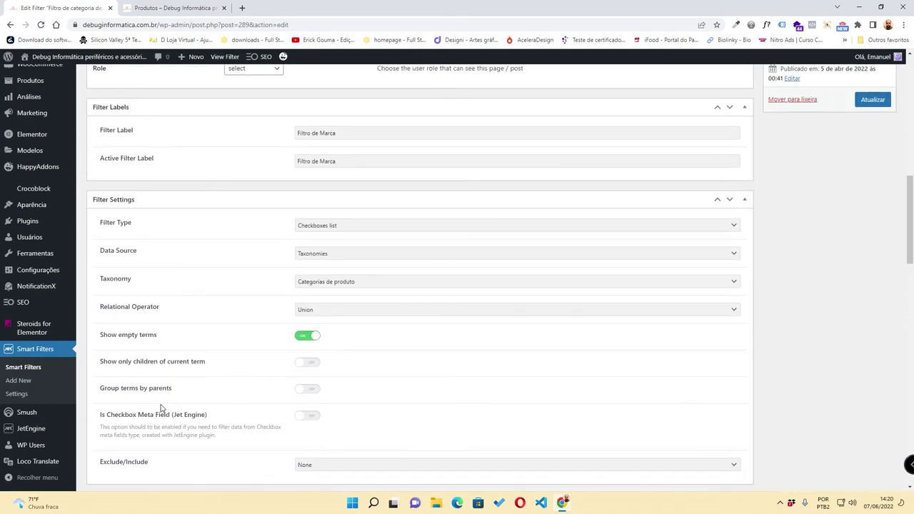
scroll(162, 395, "up", 2)
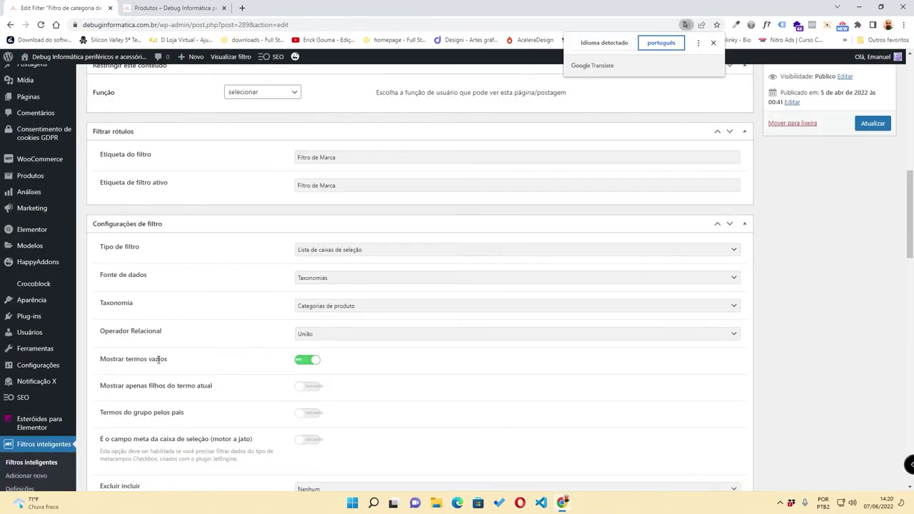
- Review the category filter's settings for showing empty terms, taxonomy and data source
left_click_drag(167, 359, 97, 362)
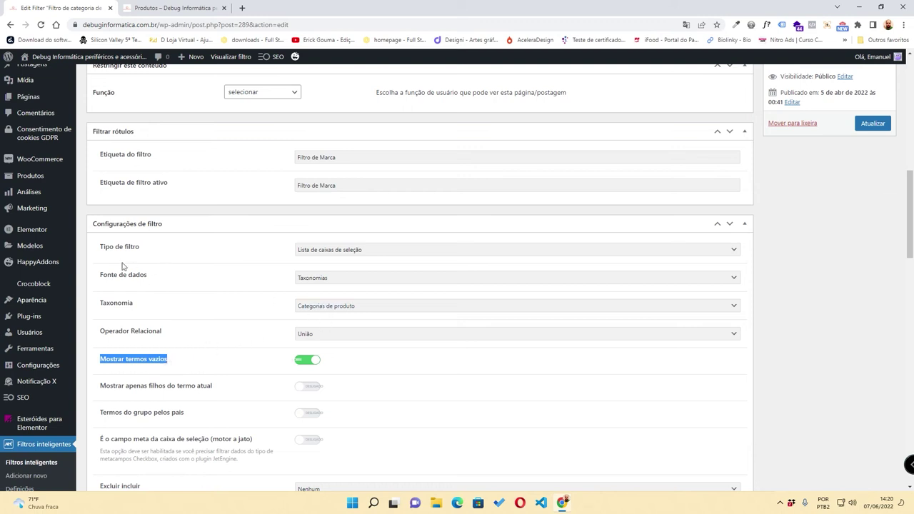
left_click_drag(100, 305, 154, 306)
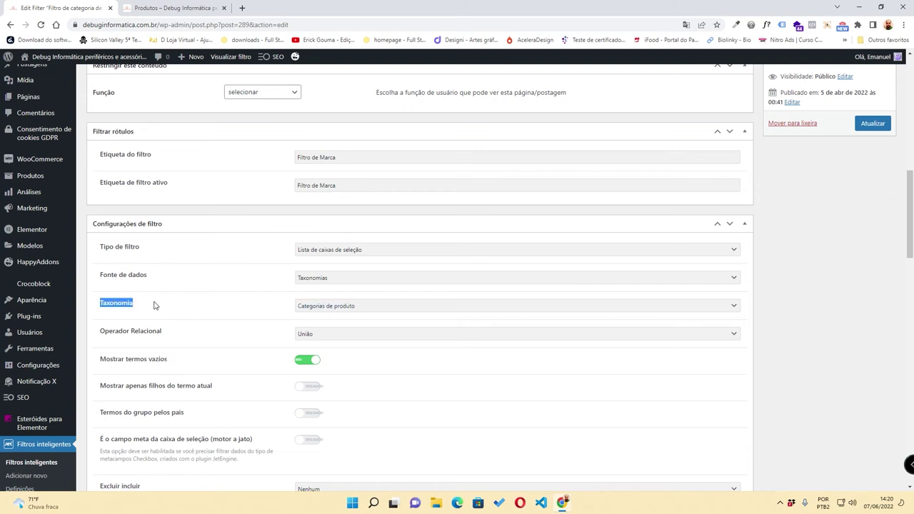
left_click_drag(91, 277, 157, 284)
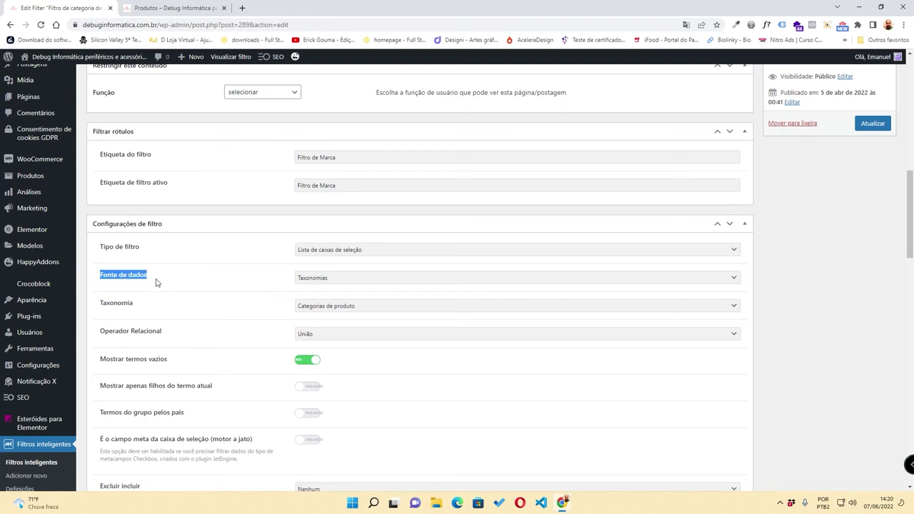
left_click(328, 280)
left_click(328, 282)
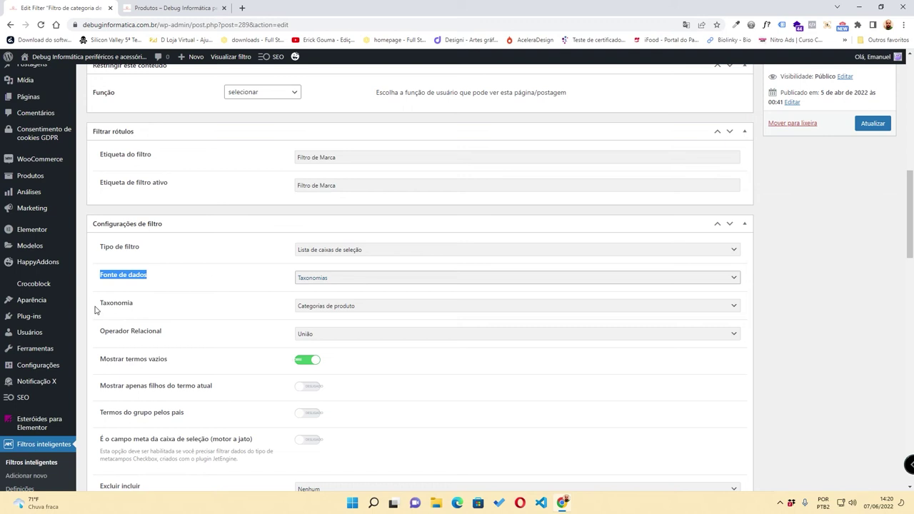
- Examine the taxonomies selectable for the category filter, keeping Categorias de produto
left_click_drag(95, 310, 169, 312)
left_click(317, 308)
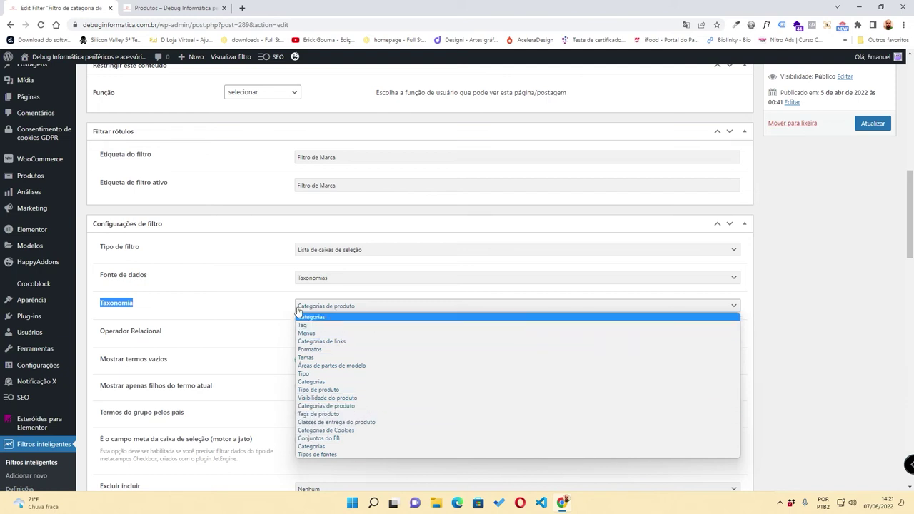
left_click(221, 306)
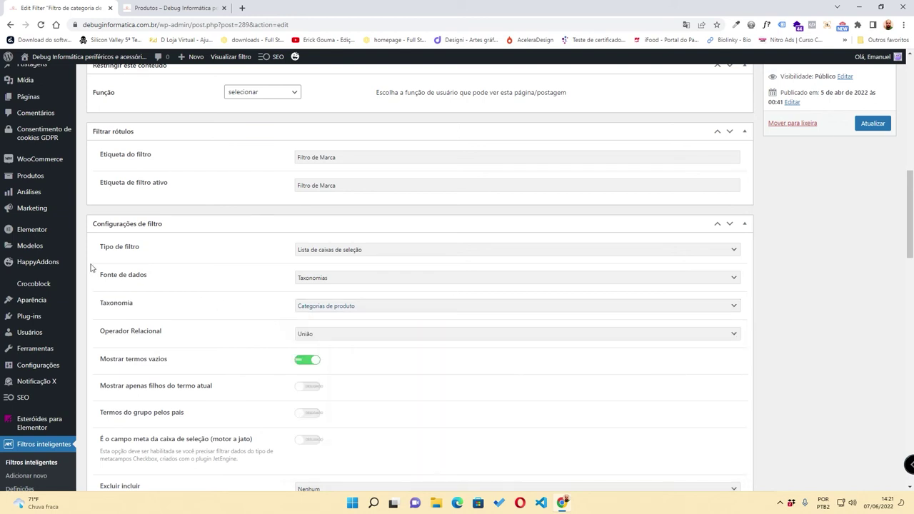
scroll(18, 214, "up", 3)
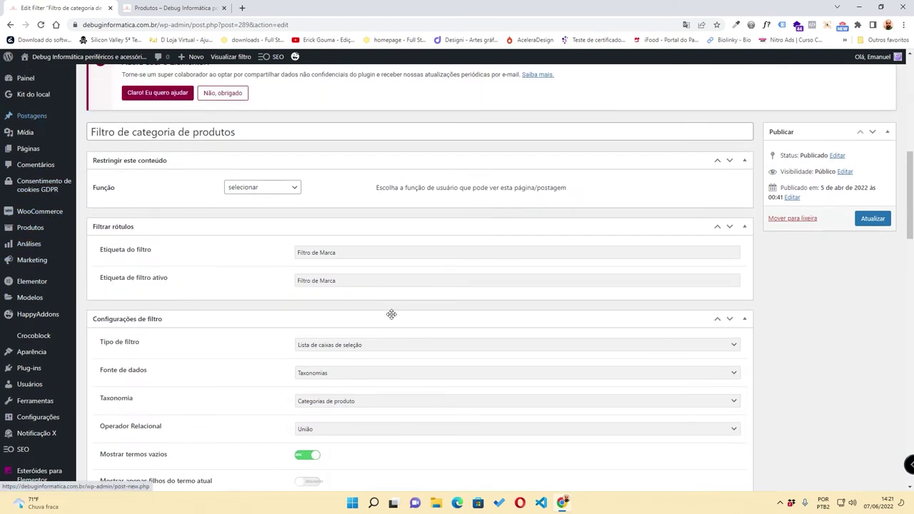
scroll(391, 314, "down", 1)
left_click(341, 356)
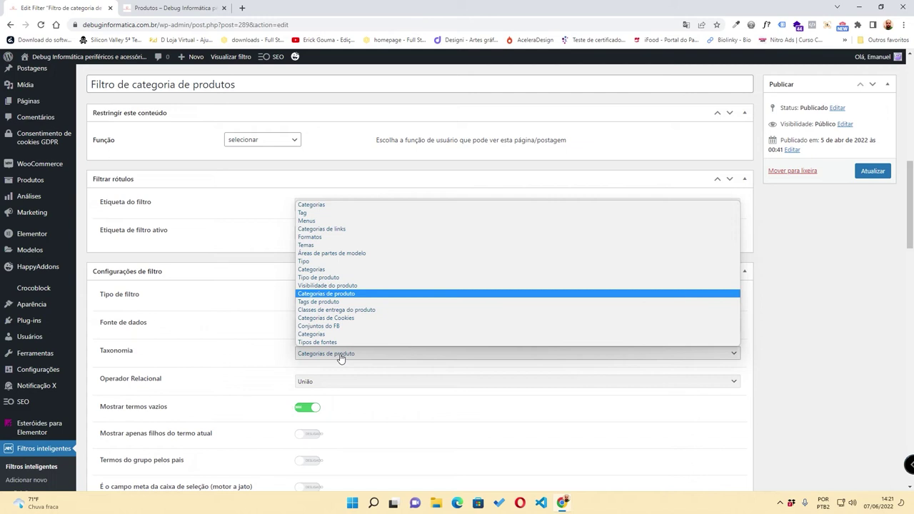
left_click(340, 357)
- Look over the category filter's remaining settings and read the translated description of the checkbox meta field option
scroll(218, 370, "down", 3)
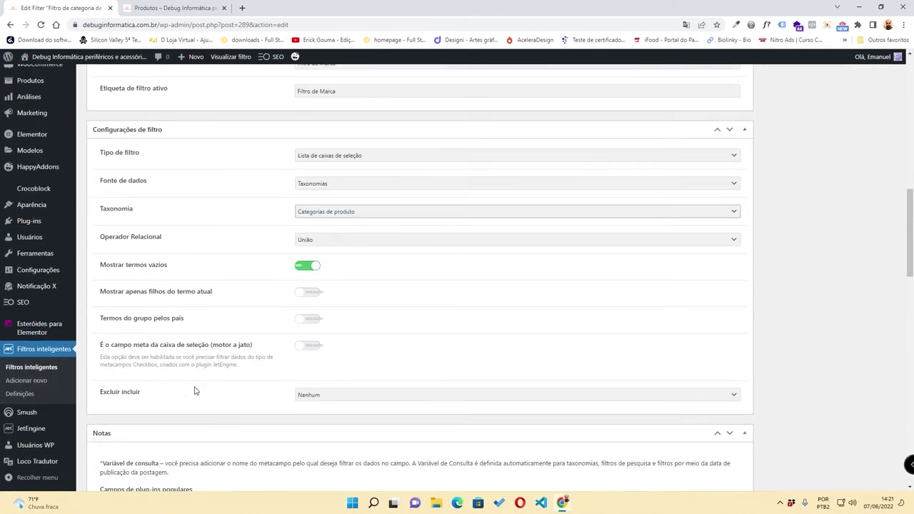
scroll(121, 324, "down", 2)
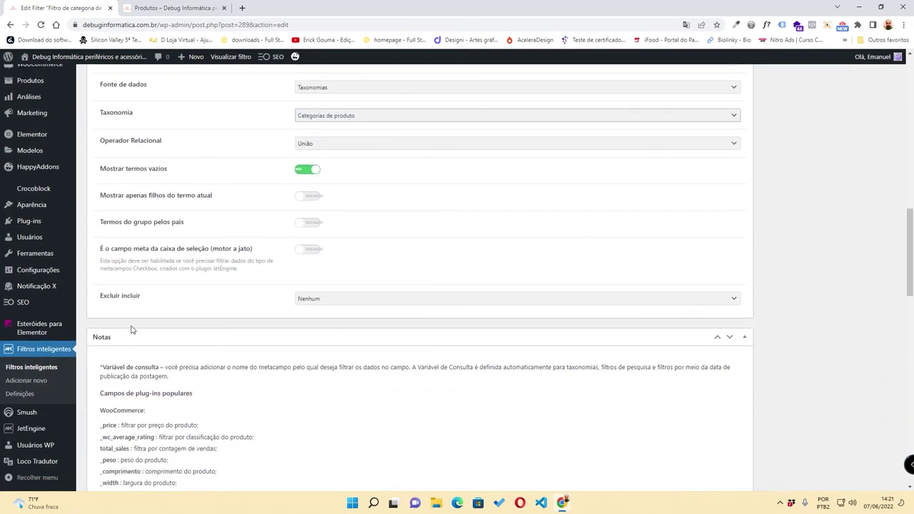
scroll(132, 330, "up", 6)
scroll(132, 326, "down", 5)
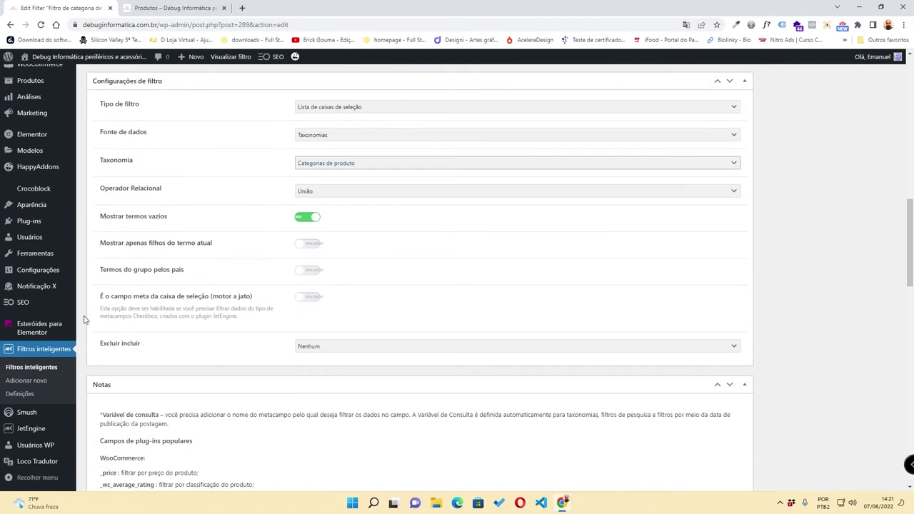
left_click_drag(239, 322, 105, 309)
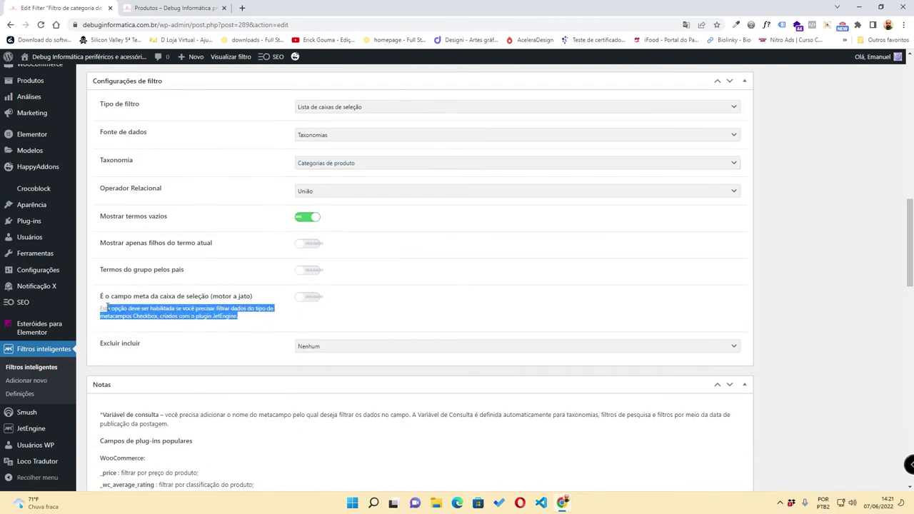
right_click(135, 319)
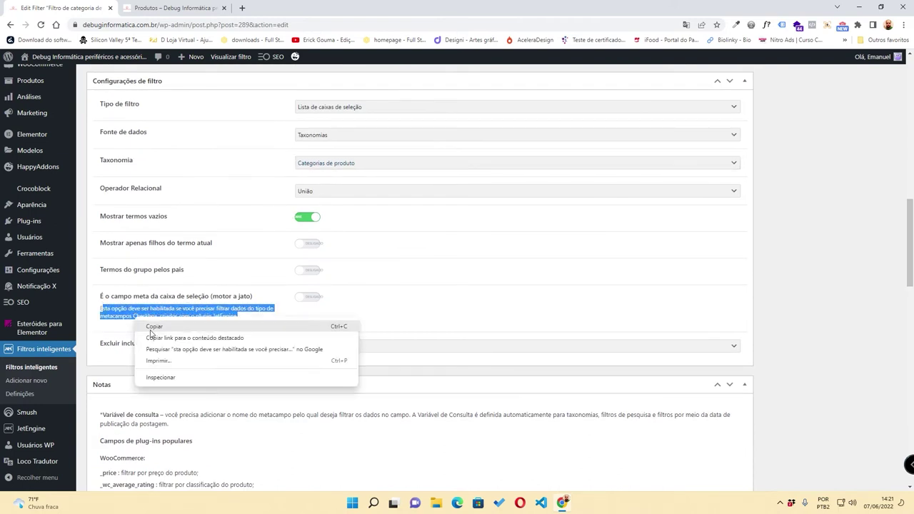
- Restore the page's original language and reread the Is Checkbox Meta Field (Jet Engine) option with its description
left_click(687, 29)
left_click(604, 42)
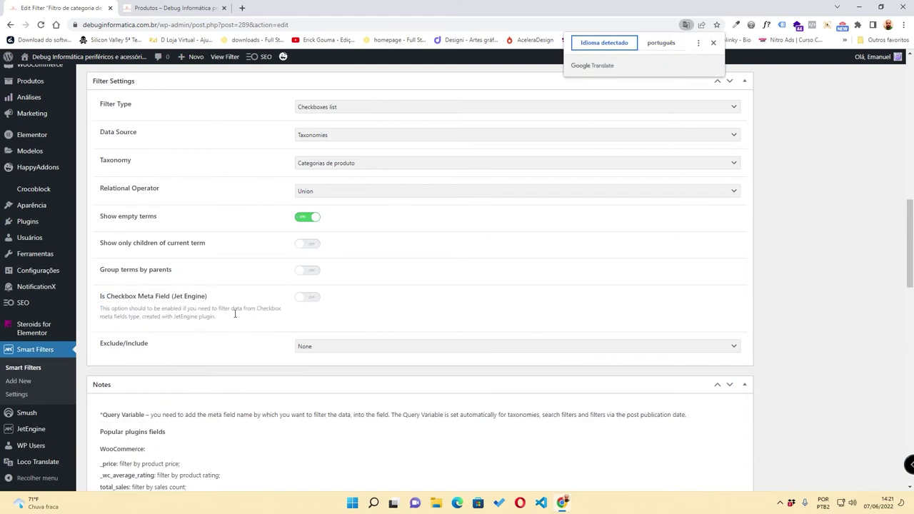
left_click_drag(297, 318, 91, 311)
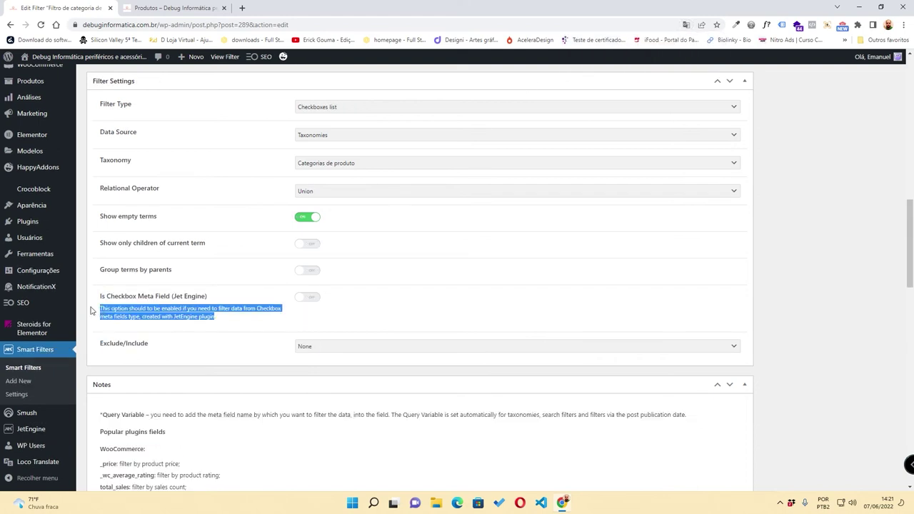
left_click_drag(198, 294, 135, 292)
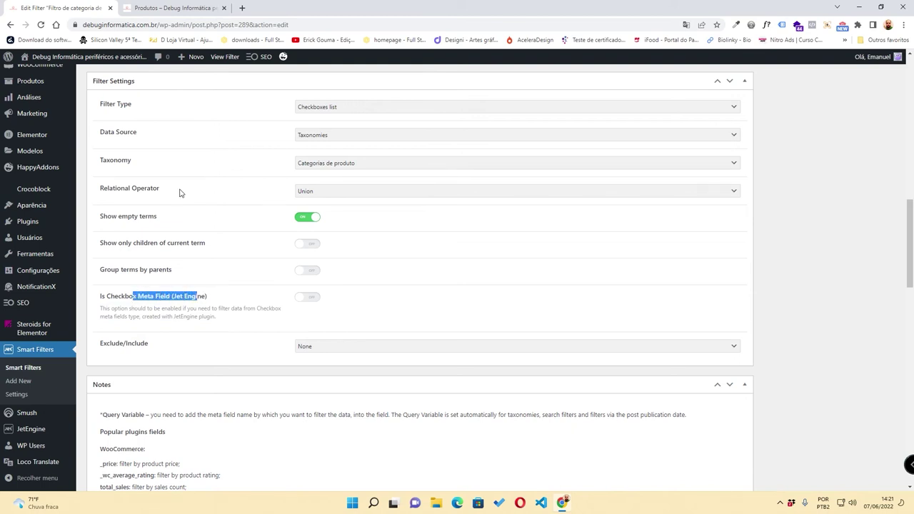
- Point out the Categorias and Filtro de Preço sections in the store page's filter sidebar
left_click(177, 7)
scroll(175, 184, "up", 1)
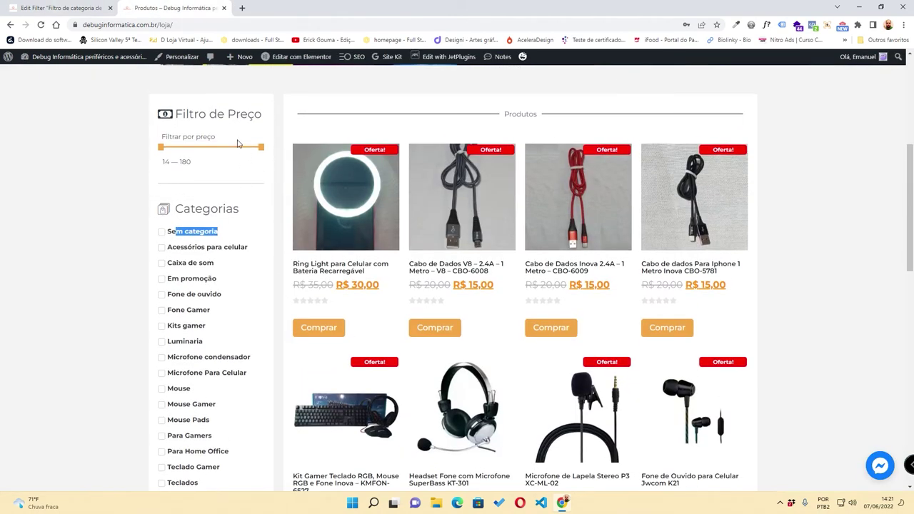
left_click_drag(248, 211, 184, 209)
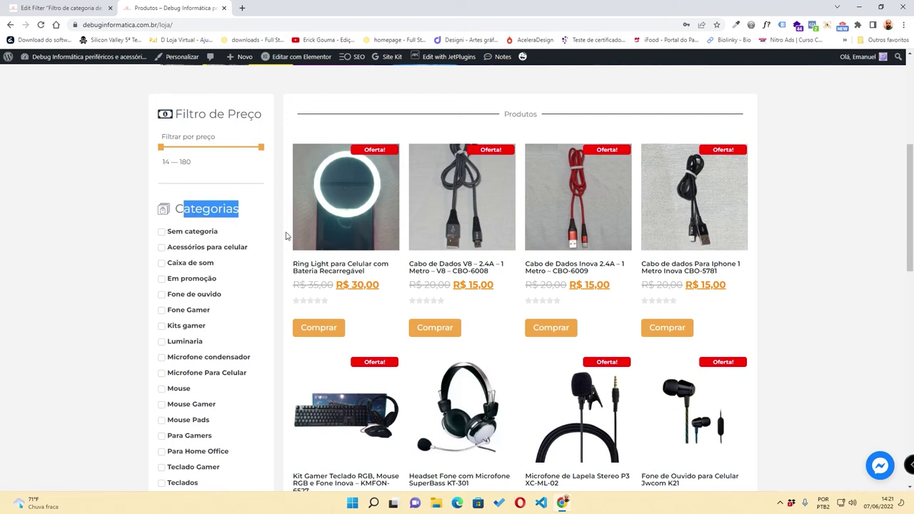
left_click_drag(261, 117, 178, 117)
- Open the "Filtro de preço" filter for editing and examine its available filter types, keeping Range
left_click(59, 8)
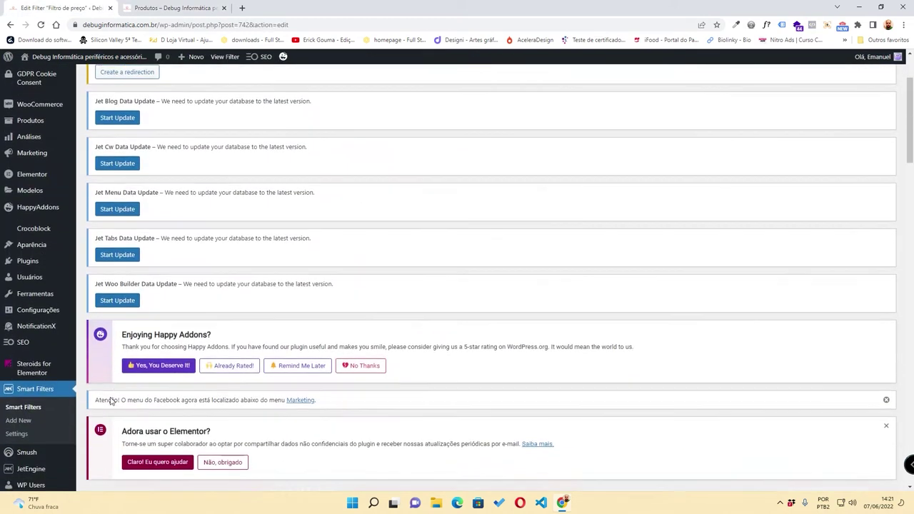
scroll(108, 398, "down", 6)
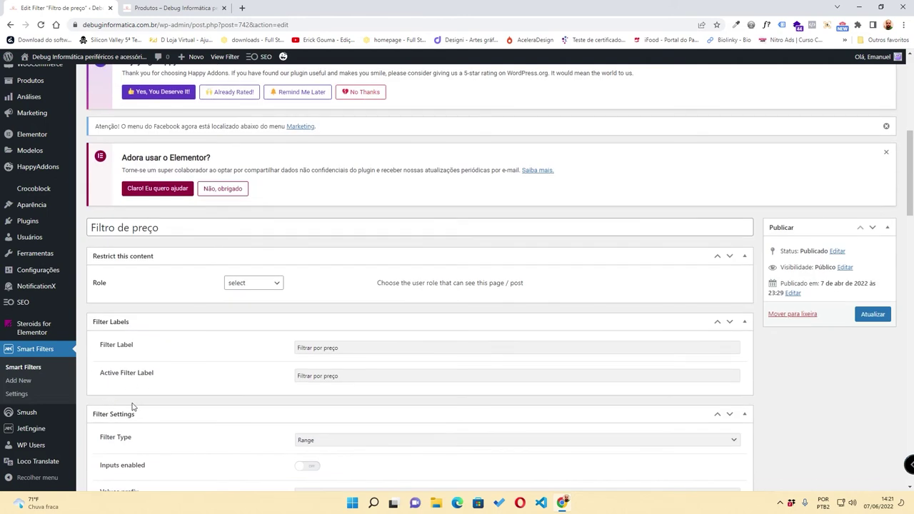
scroll(129, 390, "down", 1)
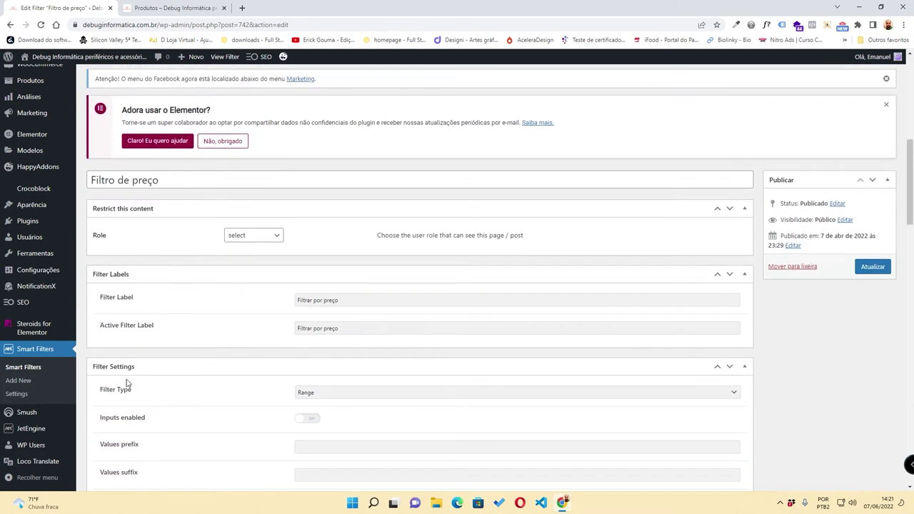
scroll(122, 384, "down", 2)
left_click_drag(98, 299, 136, 297)
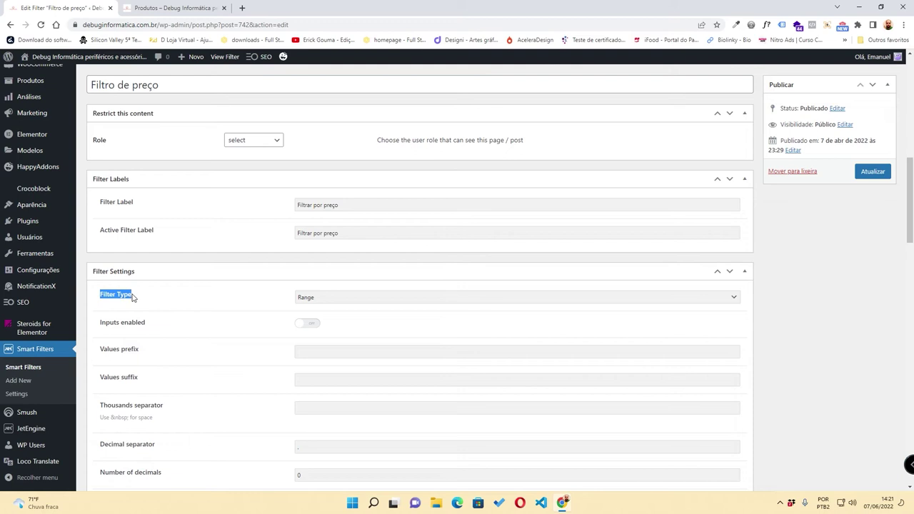
left_click(325, 301)
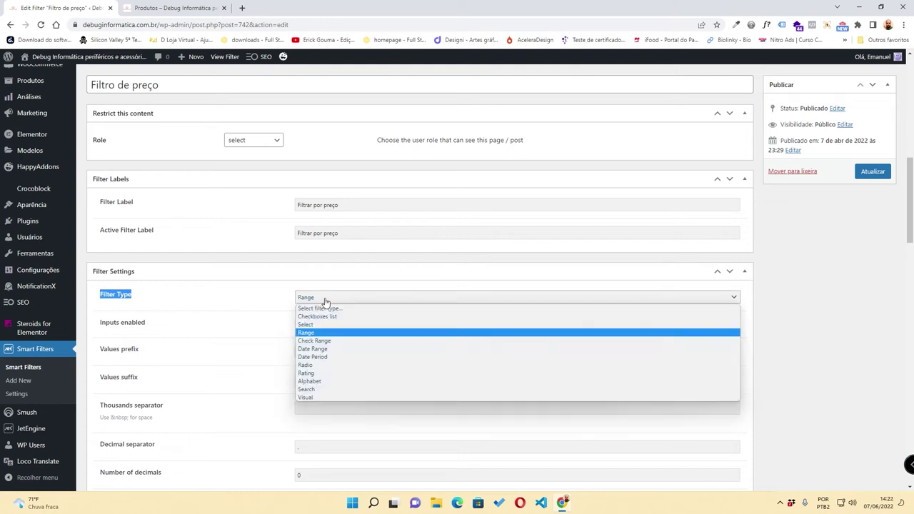
left_click(323, 302)
- Try the price slider on the store page by lowering its maximum to 49 and restoring it to 180
left_click(172, 8)
left_click_drag(262, 148, 182, 148)
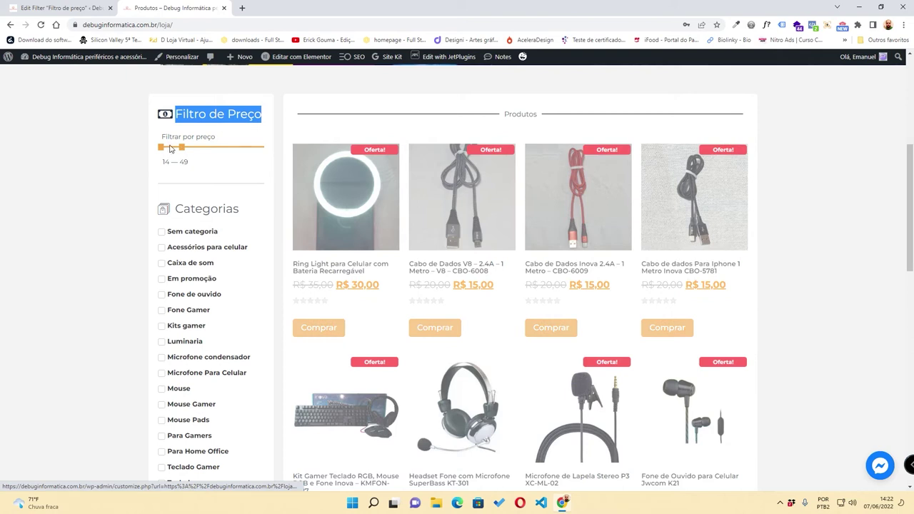
left_click_drag(180, 148, 261, 148)
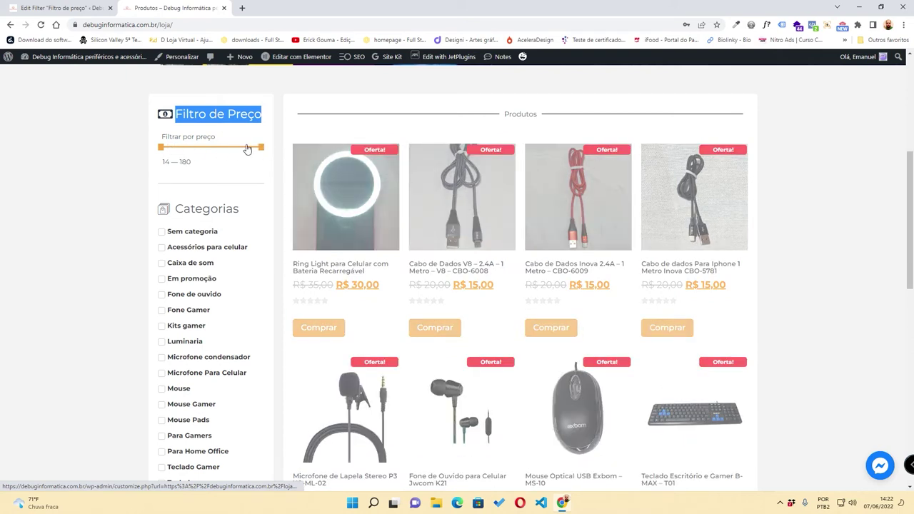
- Review the Min Value and Max Value settings of the price filter without changing them
left_click(63, 8)
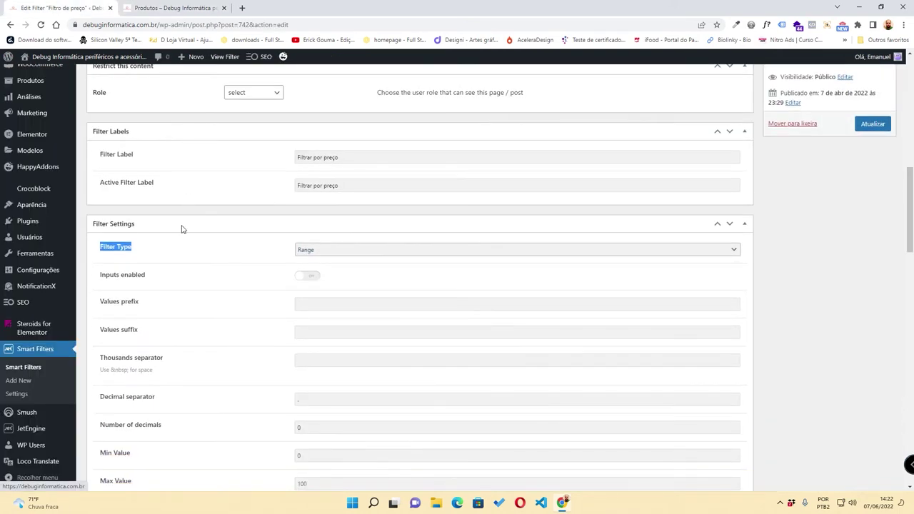
scroll(347, 282, "down", 3)
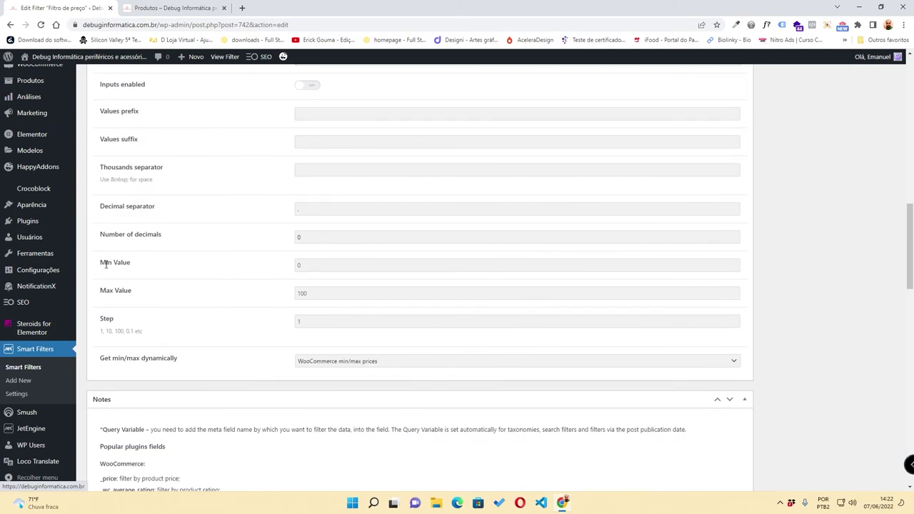
left_click_drag(105, 263, 153, 267)
left_click(331, 266)
left_click(197, 268)
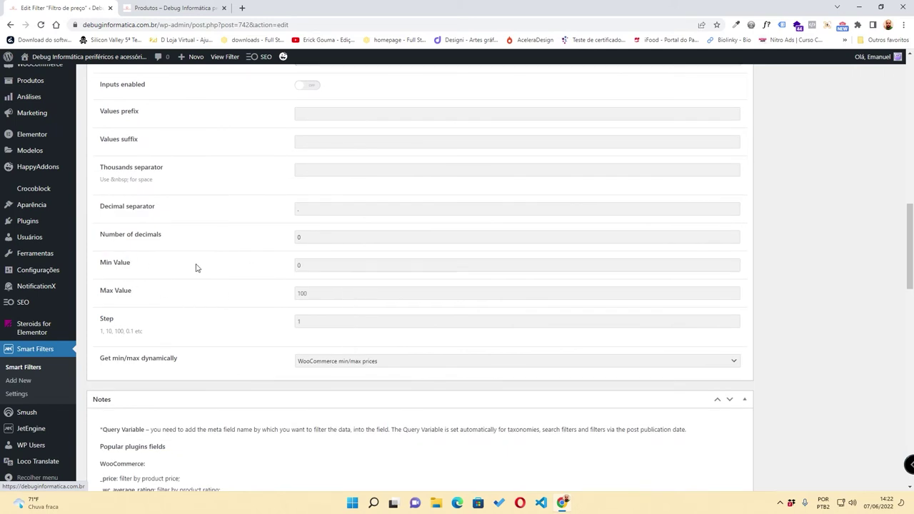
left_click(321, 263)
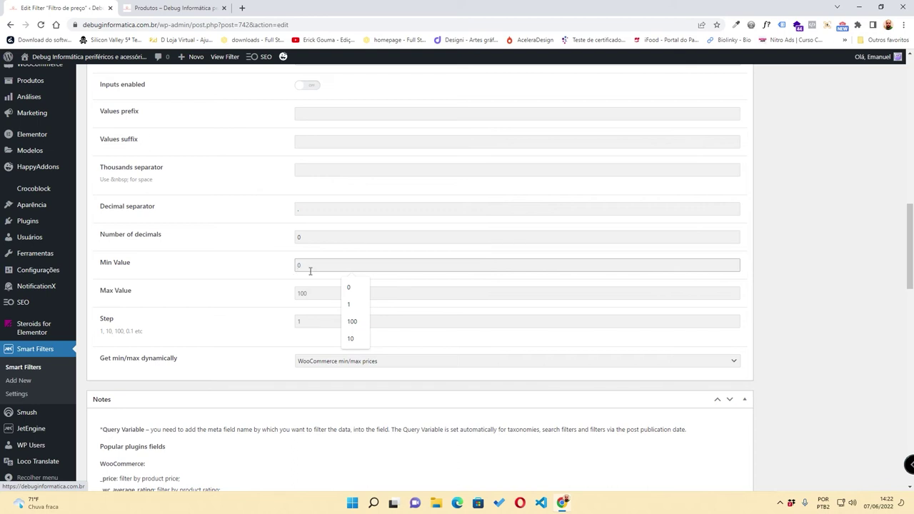
left_click(321, 295)
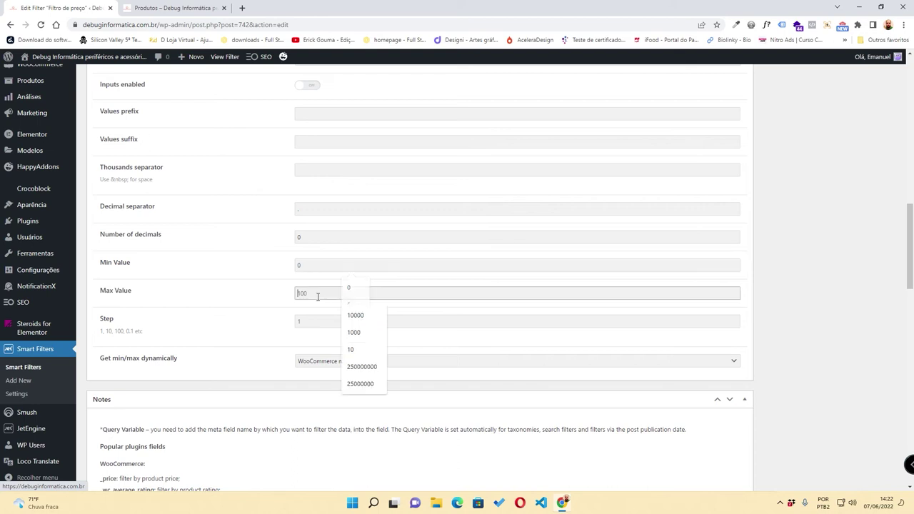
left_click(278, 296)
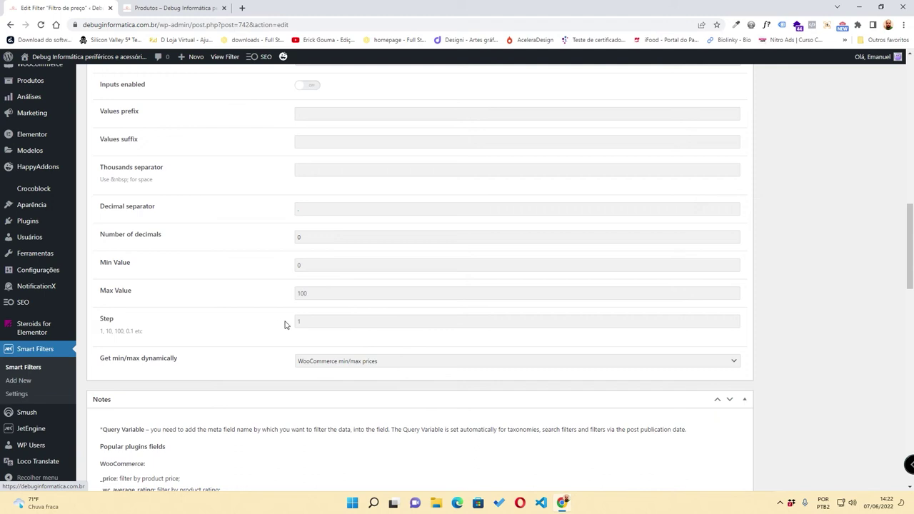
- Examine the Get min/max dynamically options of the price filter, keeping WooCommerce min/max prices
left_click_drag(179, 359, 149, 360)
left_click(316, 361)
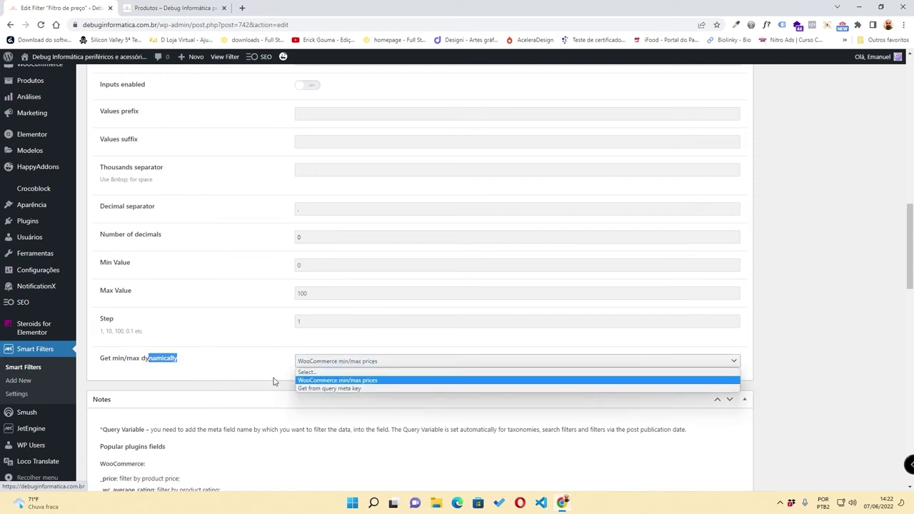
left_click_drag(98, 363, 182, 359)
left_click(254, 359)
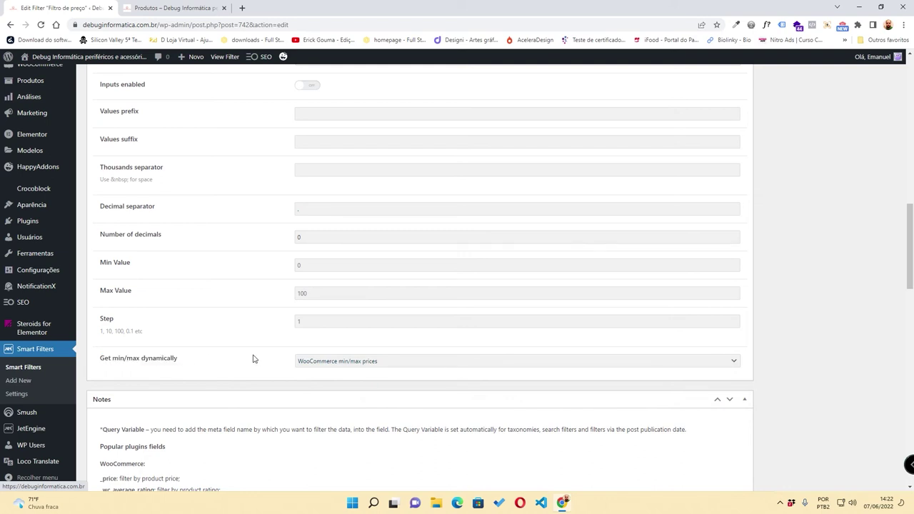
- Translate the filter settings page into Portuguese and reread the dynamic min/max option
right_click(203, 366)
left_click(270, 311)
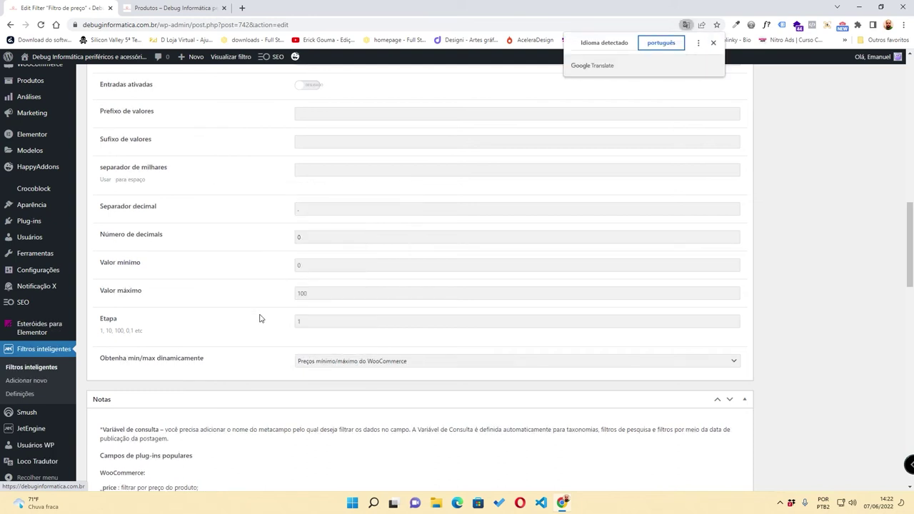
left_click_drag(99, 360, 221, 353)
left_click(265, 356)
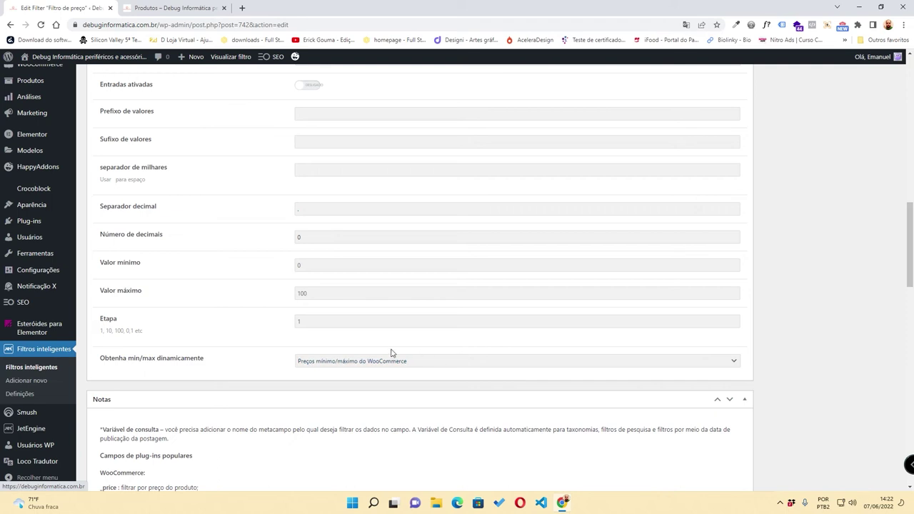
- Look over the price filter's translated settings, notes and query variable, and save the filter with Atualizar
scroll(229, 364, "up", 1)
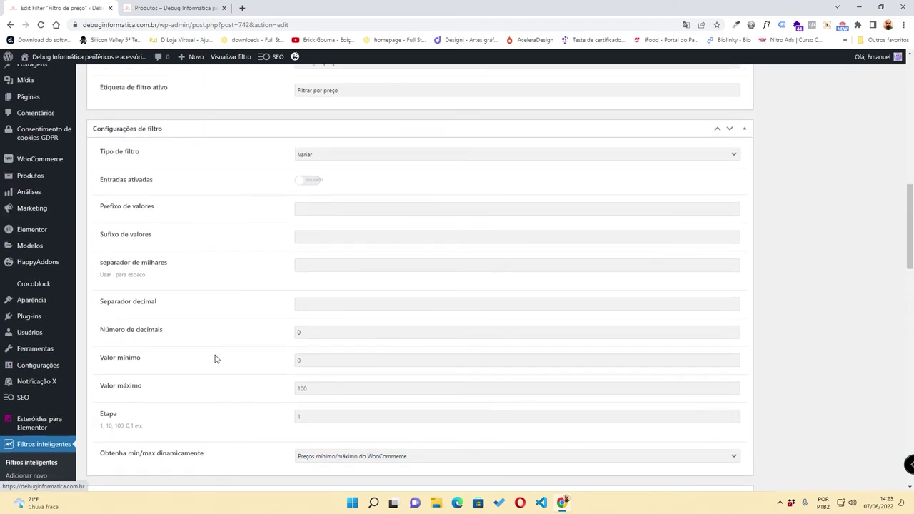
scroll(154, 271, "up", 4)
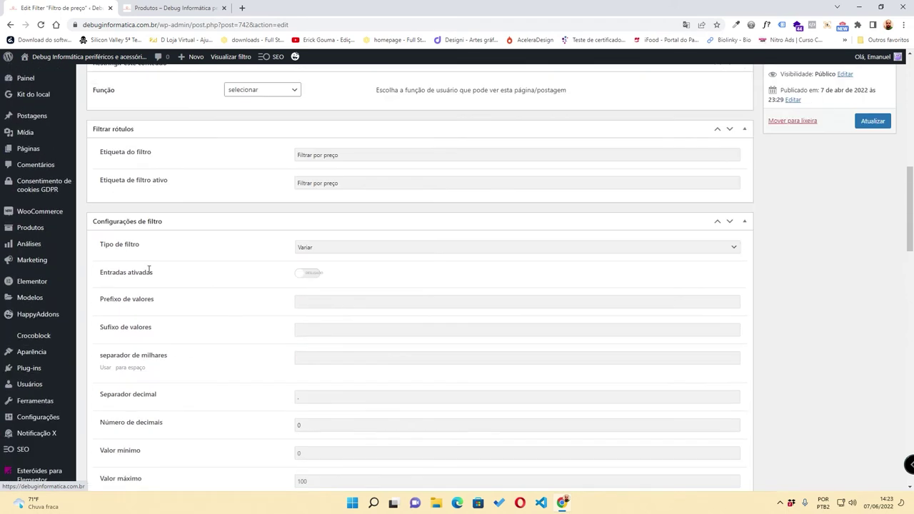
scroll(168, 300, "down", 5)
scroll(166, 304, "down", 3)
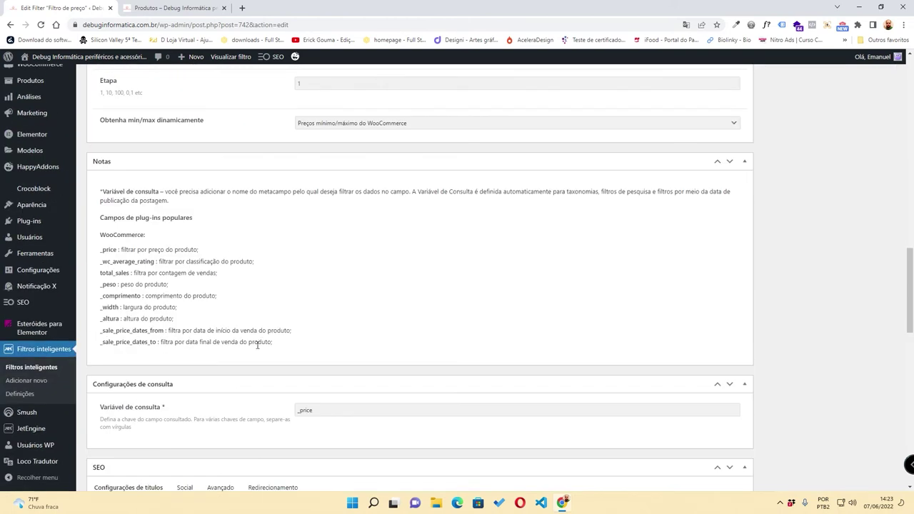
scroll(259, 341, "up", 5)
scroll(236, 339, "down", 5)
scroll(210, 329, "up", 2)
scroll(379, 236, "up", 8)
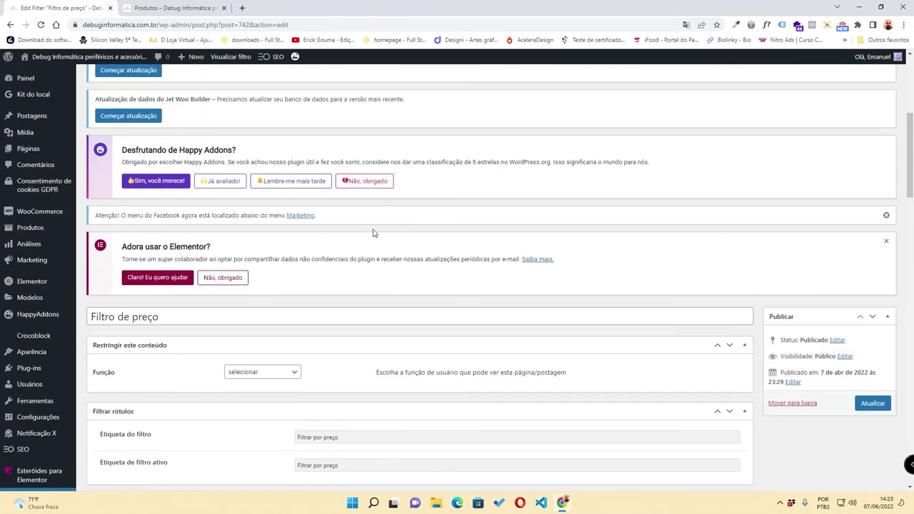
scroll(221, 319, "down", 3)
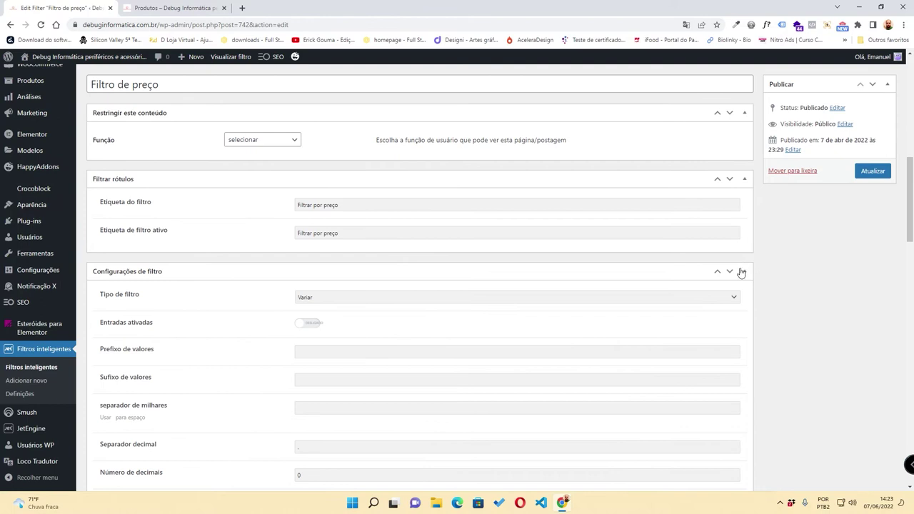
left_click(871, 175)
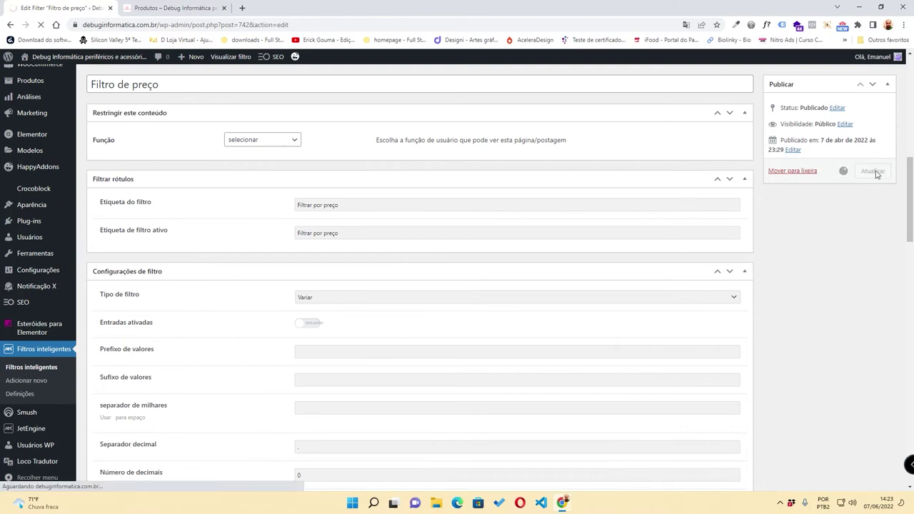
- Open the store's product archive page in Elementor and edit the Range Filter widget under Filtro de Preço
left_click(173, 8)
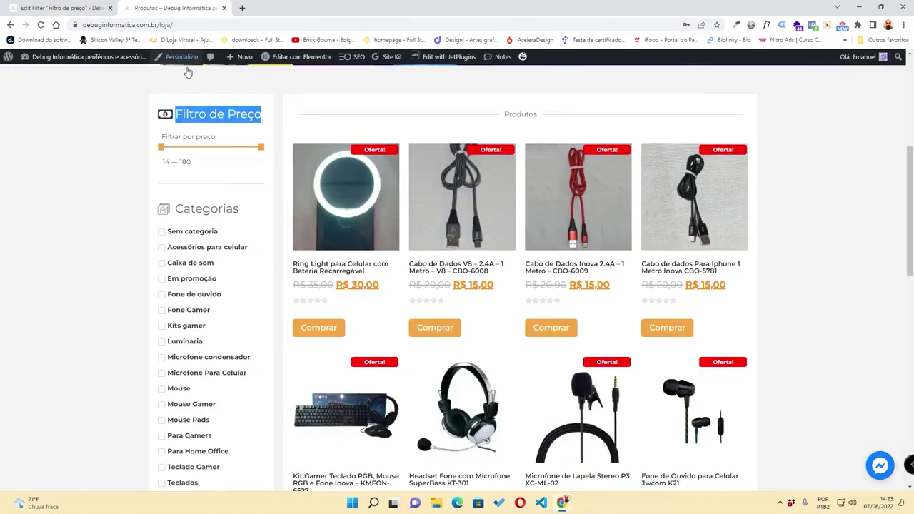
scroll(186, 59, "up", 5)
mouse_move(319, 57)
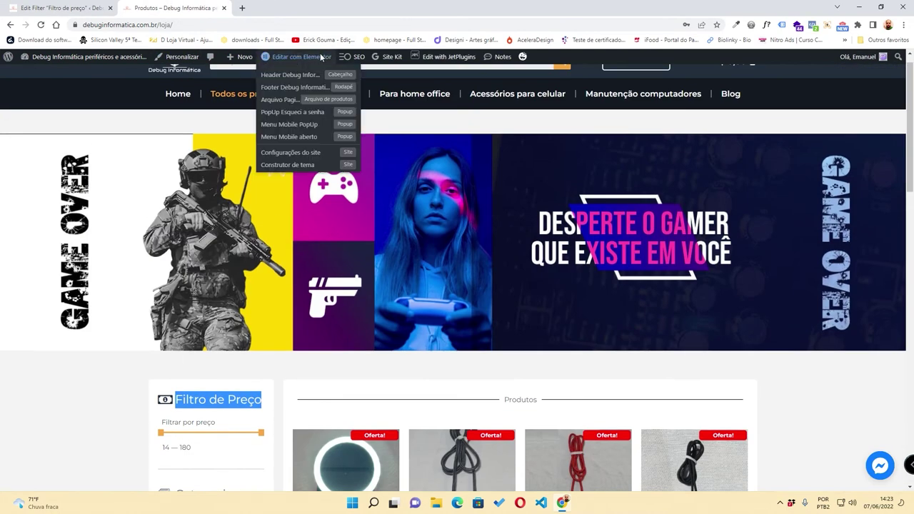
left_click(320, 57)
scroll(184, 138, "down", 3)
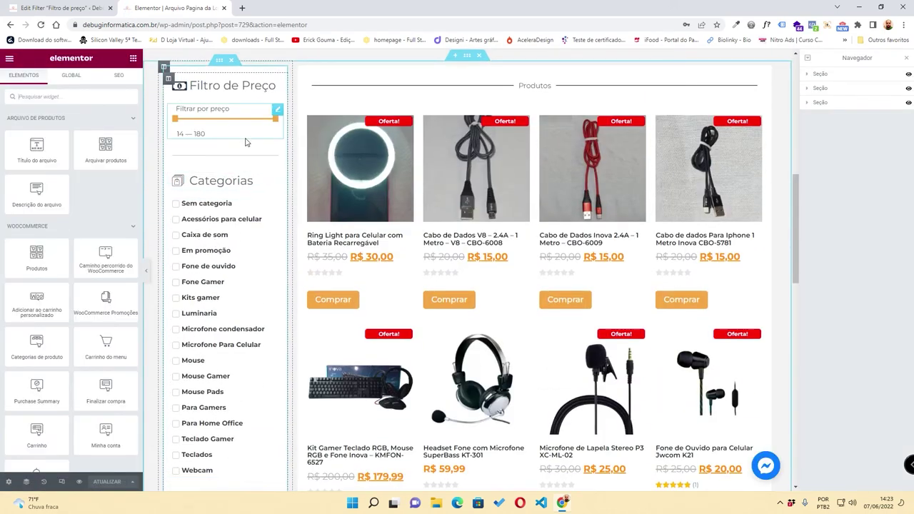
left_click(276, 112)
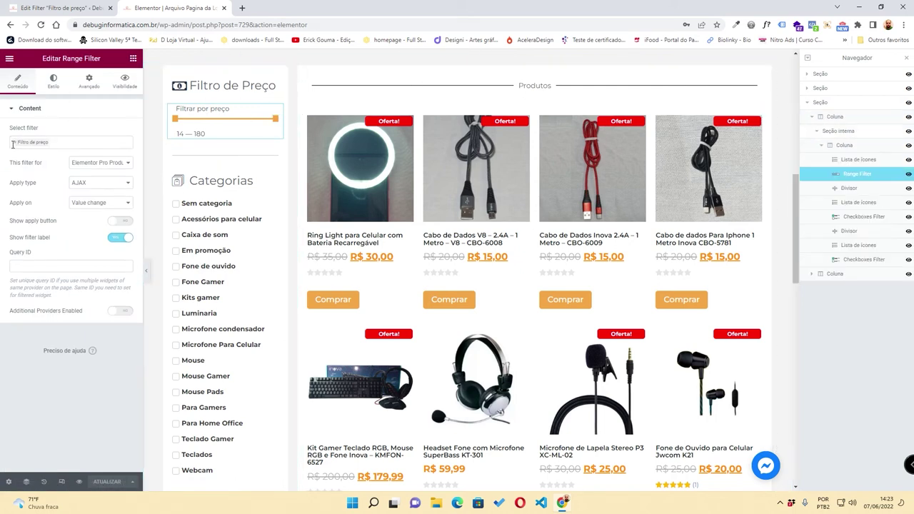
- Review the Select filter and This filter for settings of the Range Filter widget
left_click_drag(12, 128, 48, 129)
left_click(19, 133)
left_click(17, 166)
left_click_drag(11, 166, 45, 169)
right_click(44, 169)
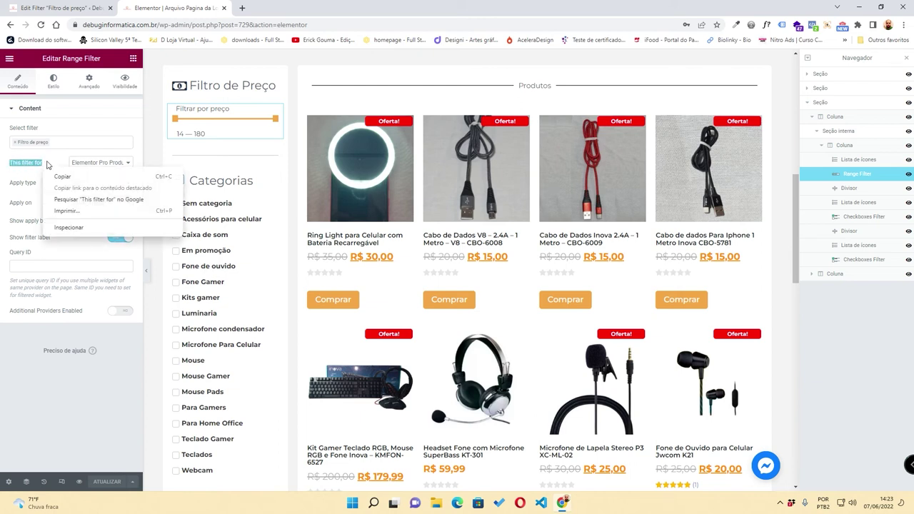
left_click(83, 200)
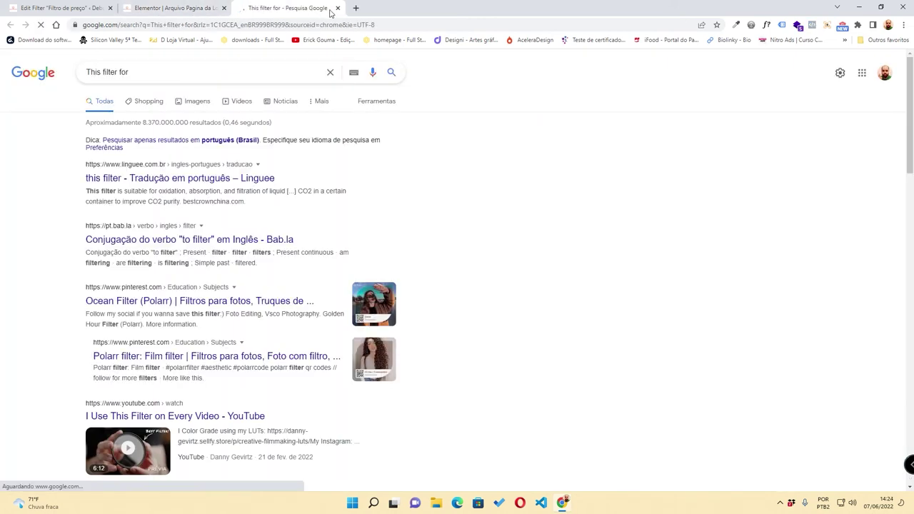
left_click(339, 9)
- Translate the Elementor editor into Portuguese and examine the sources the price filter can apply to, keeping Produtos Elementor Pro
right_click(47, 191)
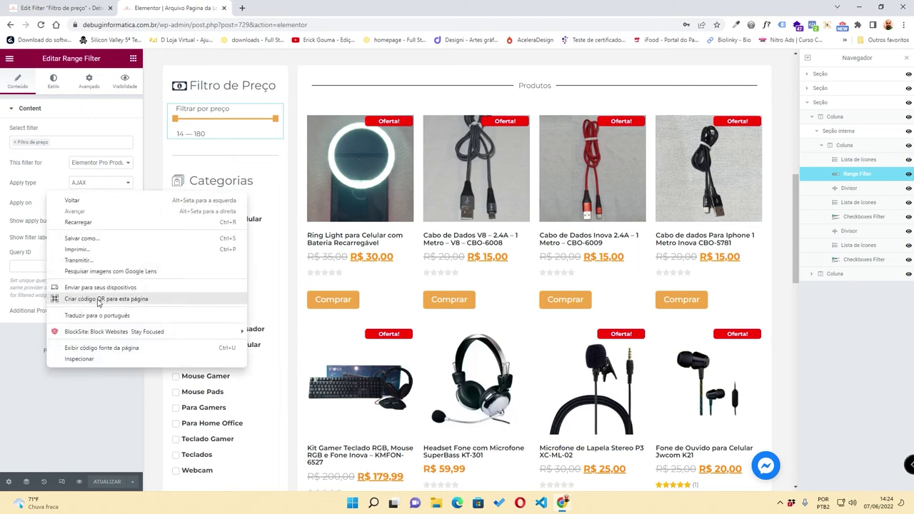
left_click(100, 315)
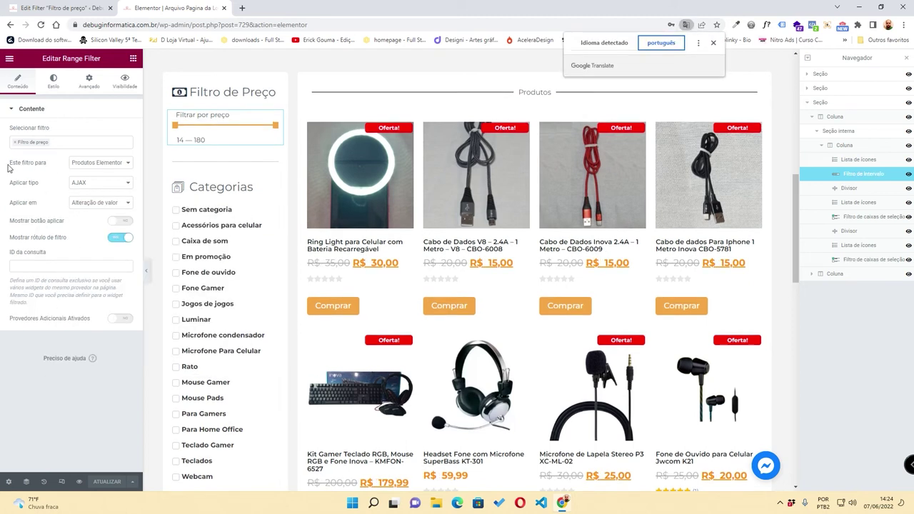
left_click(90, 165)
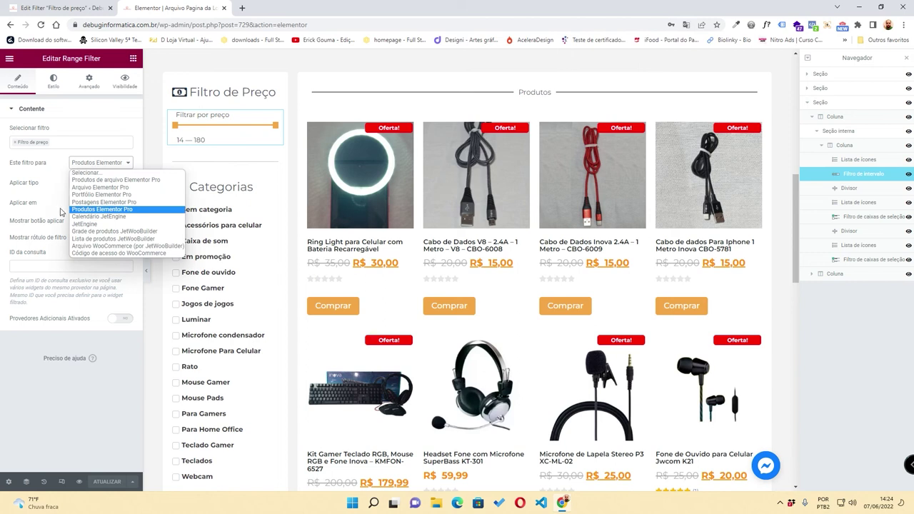
left_click(75, 163)
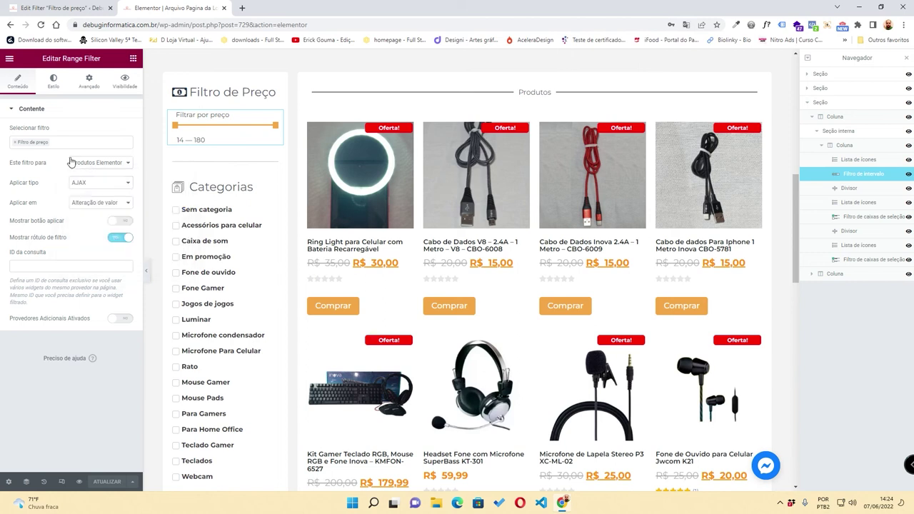
- Review the sources in Este filtro para and the Aplicar tipo setting of the price filter widget
left_click(77, 164)
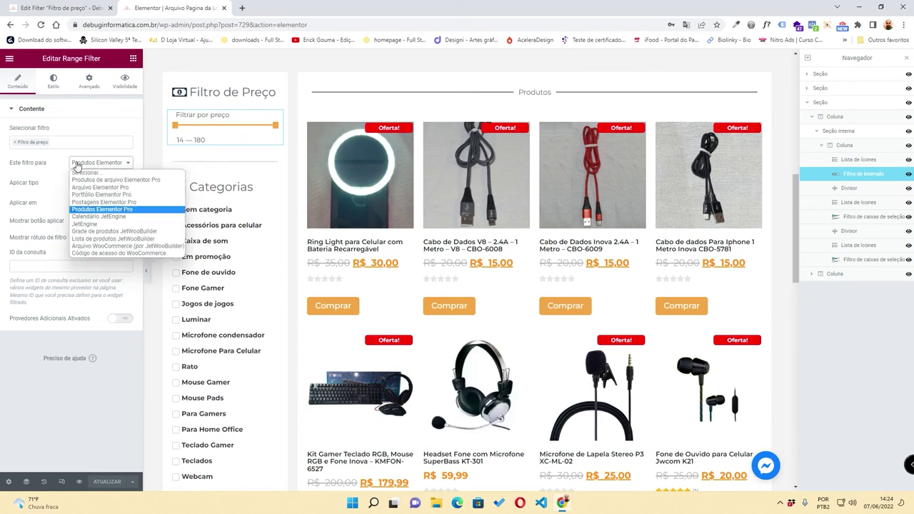
left_click(23, 202)
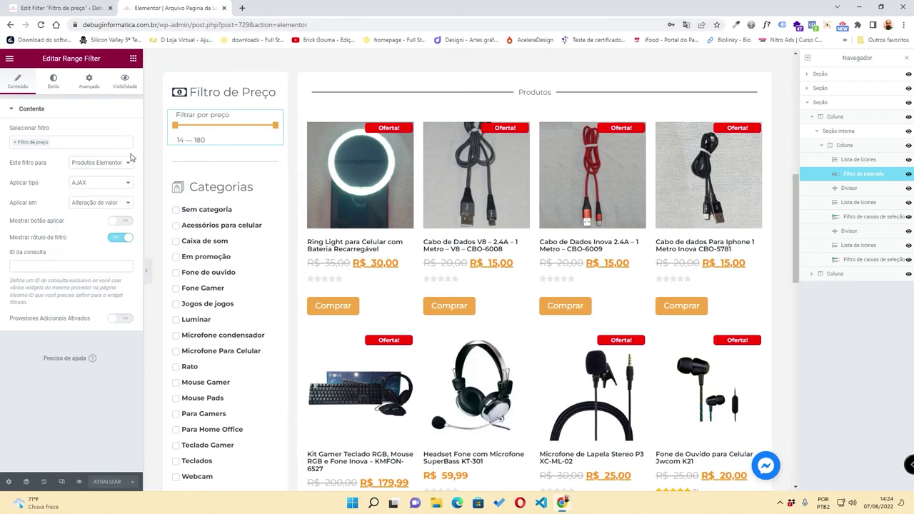
left_click(91, 164)
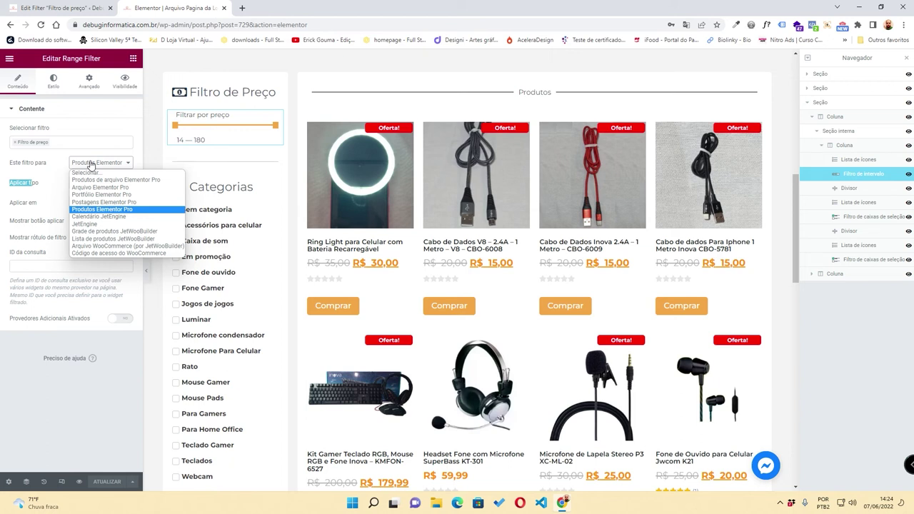
left_click(91, 164)
left_click_drag(41, 186, 9, 185)
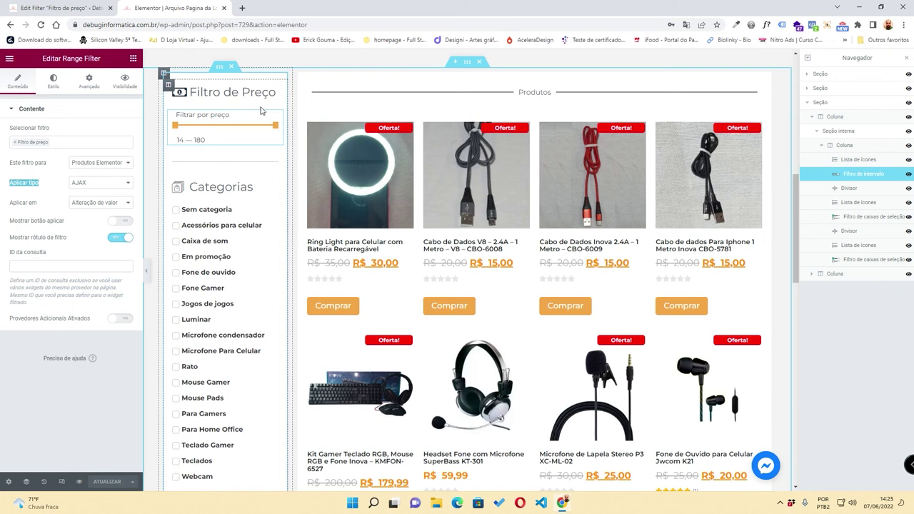
- Compare the Aplicar em setting with its original English label, and return the page translation to Portuguese
left_click(11, 206)
left_click_drag(10, 206, 34, 207)
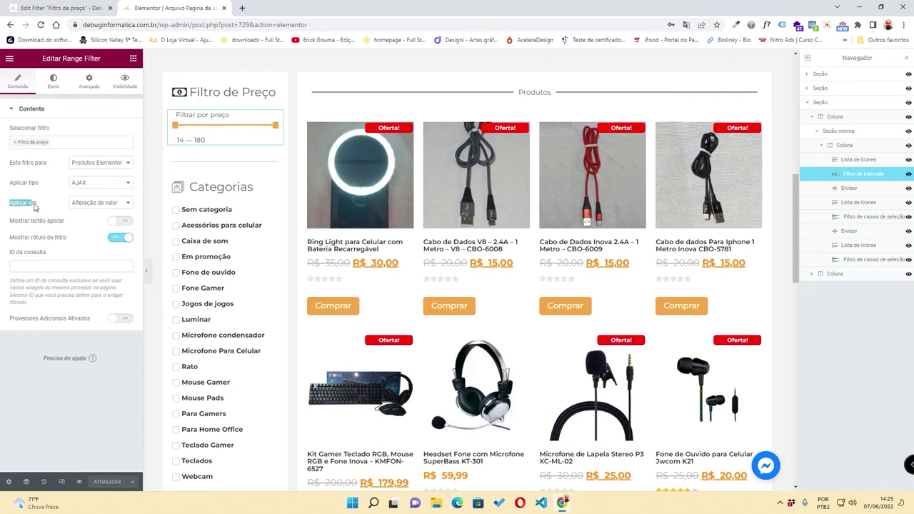
right_click(33, 207)
left_click(687, 25)
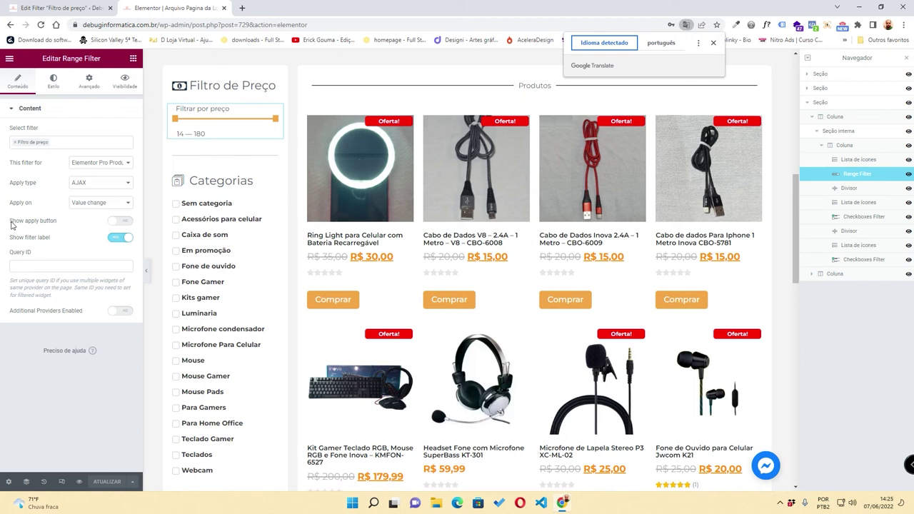
left_click_drag(8, 206, 31, 209)
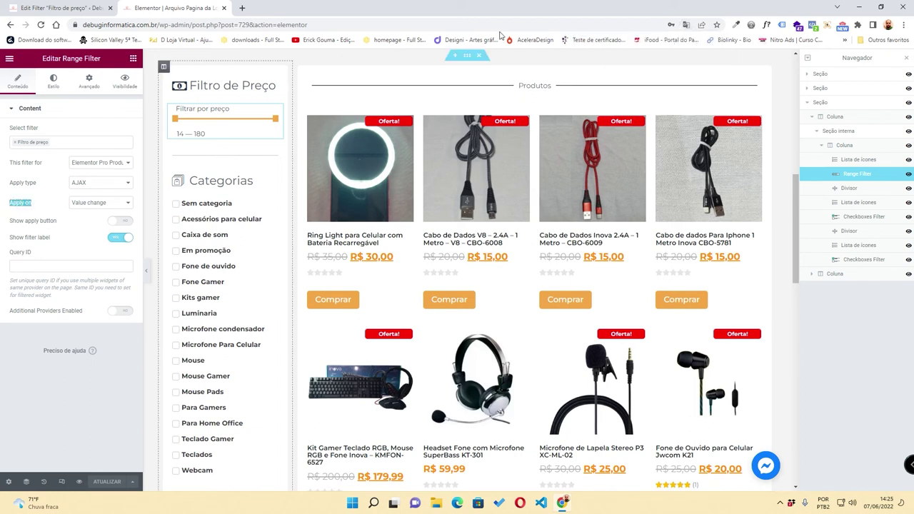
left_click(686, 24)
left_click(654, 43)
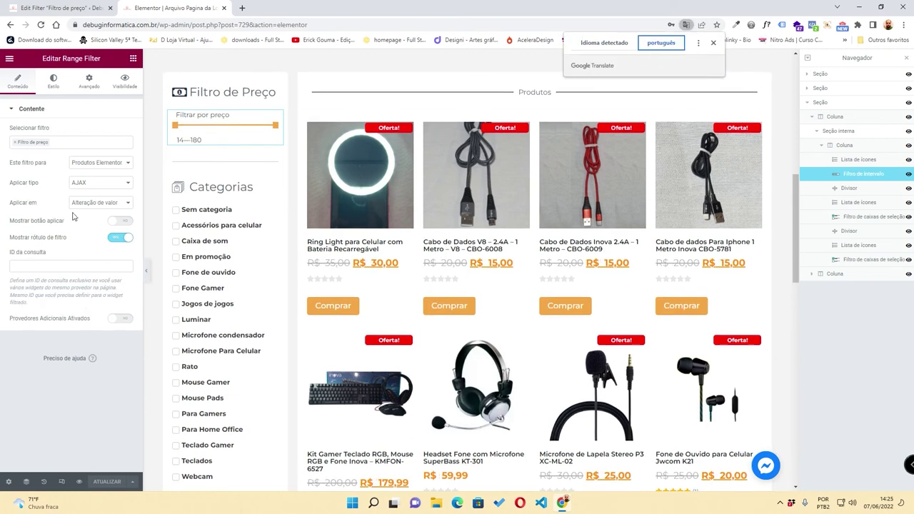
- Try Clique no botão aplicar as the price filter's Aplicar em option, switching Mostrar botão aplicar on and back off
left_click(88, 204)
left_click(87, 205)
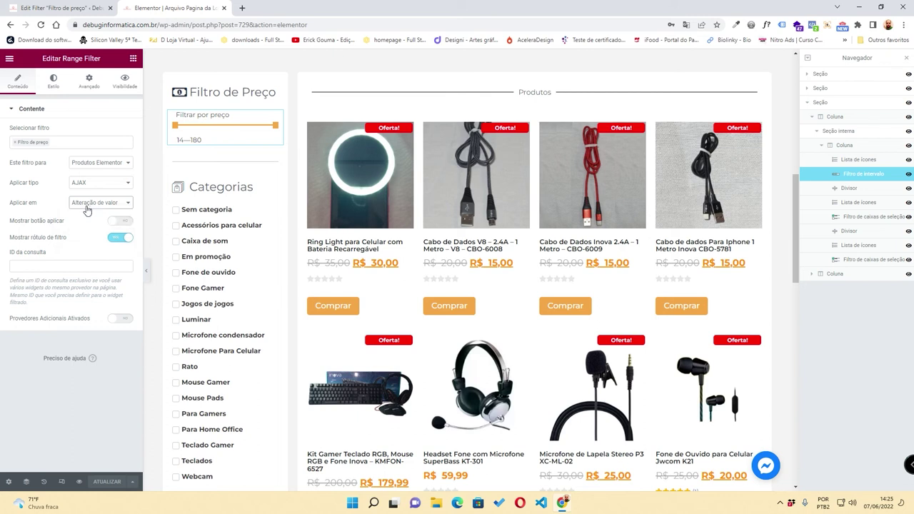
left_click(86, 209)
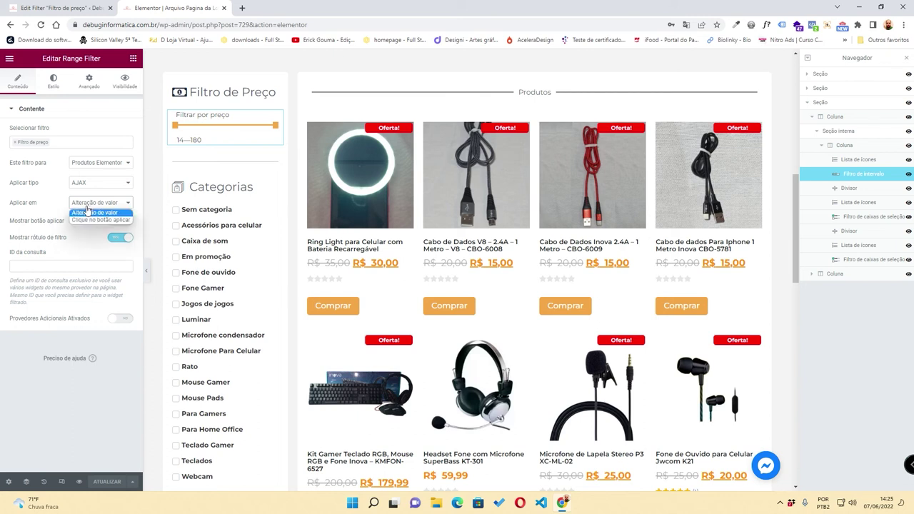
left_click(93, 225)
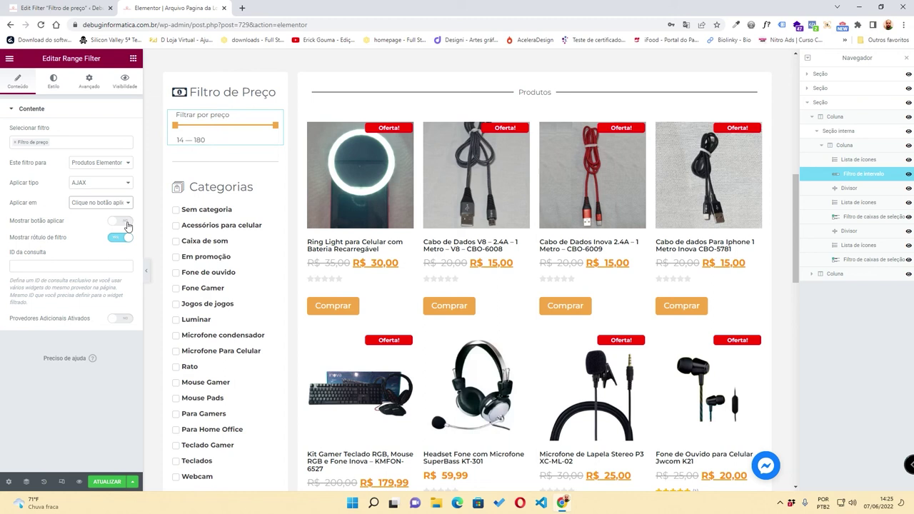
left_click(125, 221)
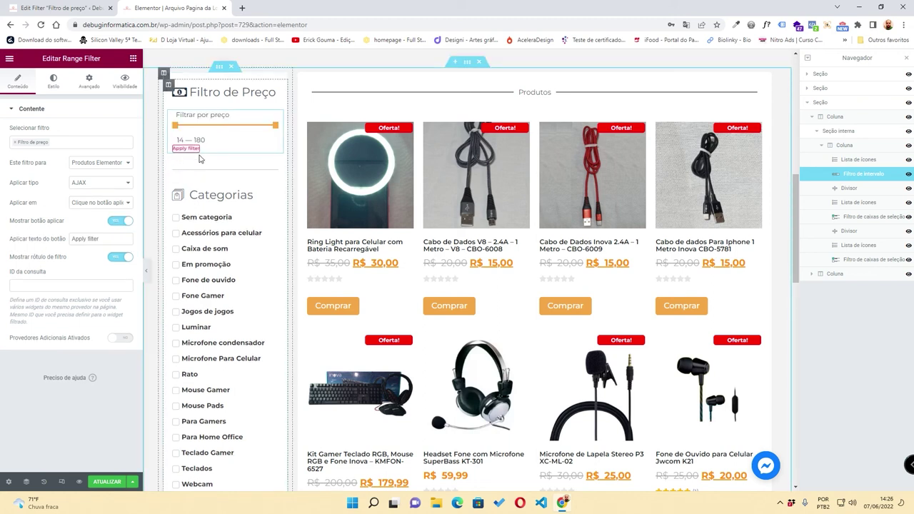
left_click(116, 223)
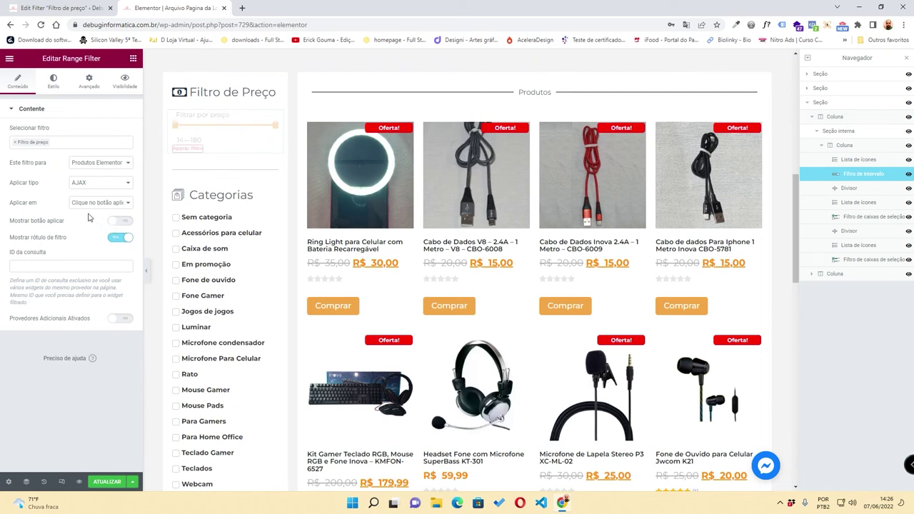
- Show the price filter's apply button again to inspect its text, hide it, and restore Aplicar em to Alteração de valor
left_click(117, 204)
left_click(118, 204)
left_click(117, 203)
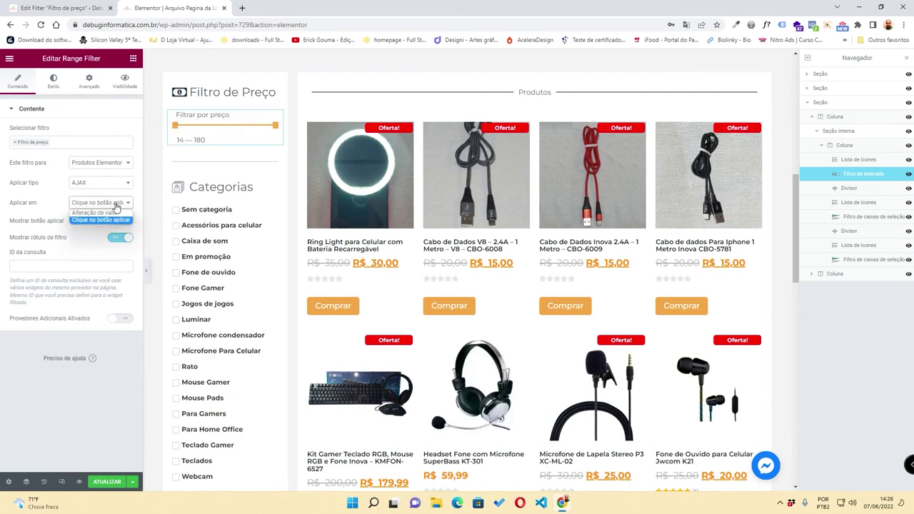
left_click(79, 222)
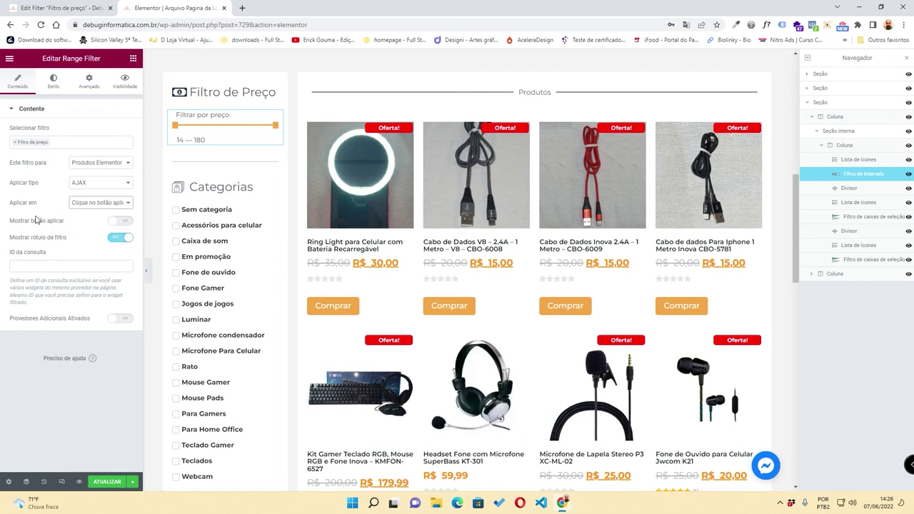
left_click(123, 221)
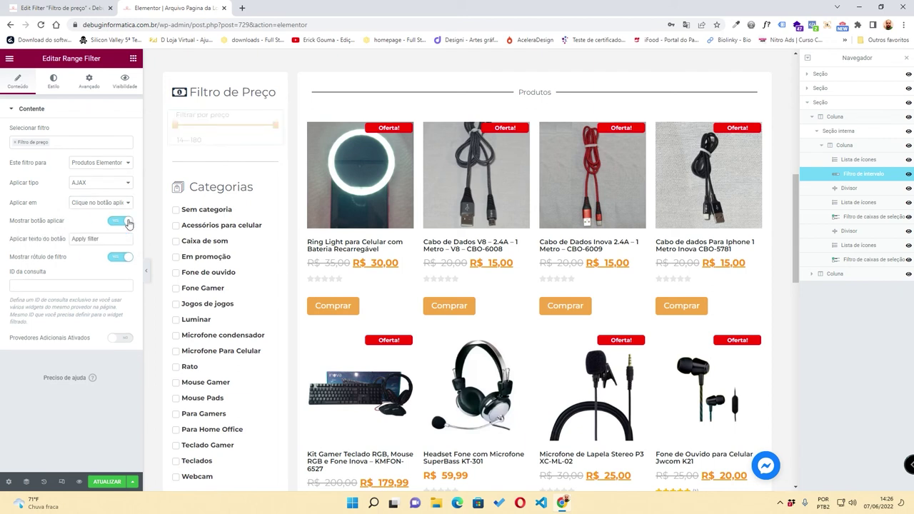
left_click_drag(103, 236, 5, 242)
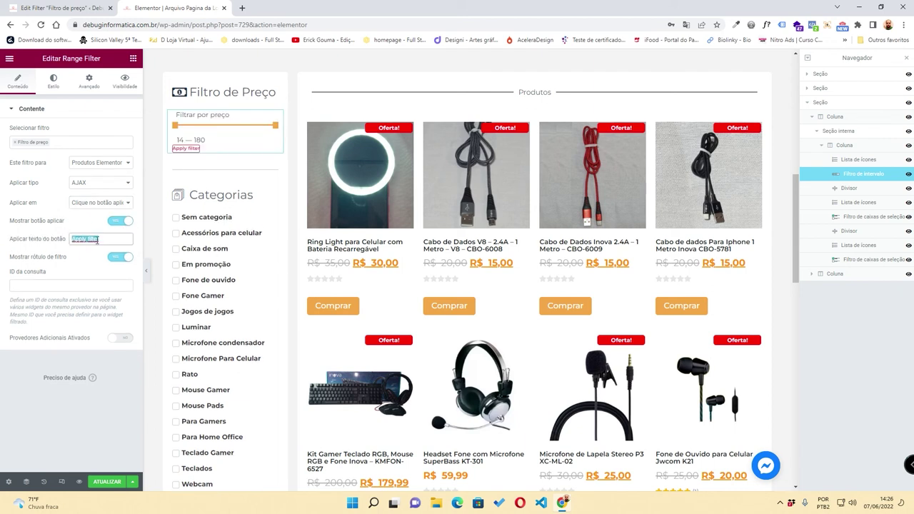
left_click(112, 221)
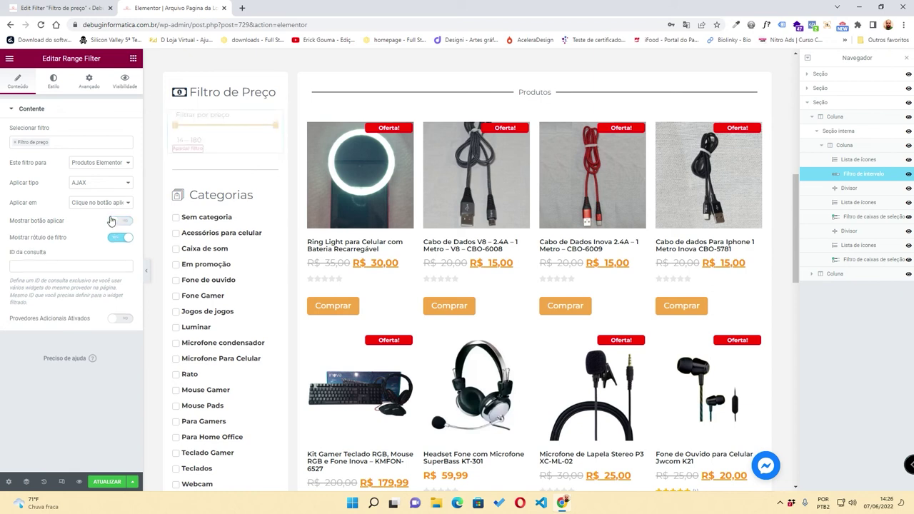
left_click(100, 203)
left_click(103, 216)
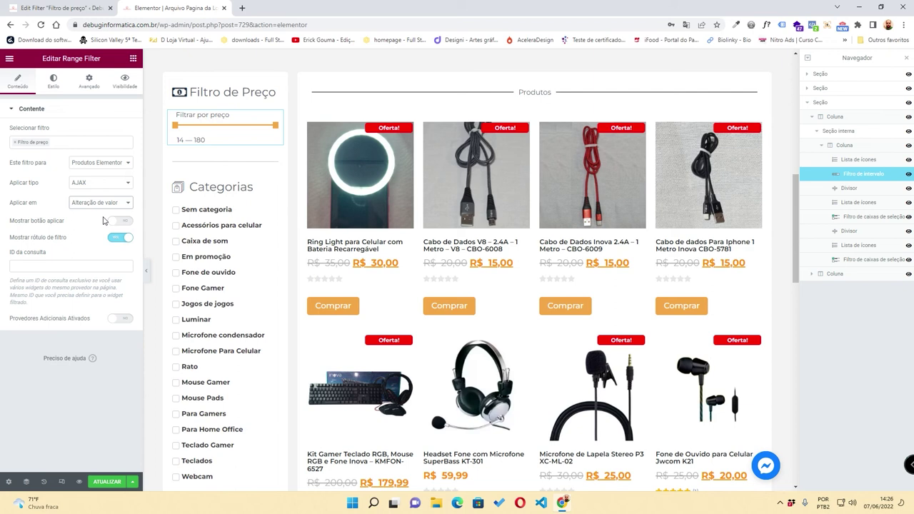
- Compare the Filter Label and Active Filter Label in the price filter's edit page with the label shown on the widget
key("ctrl+Tab")
left_click_drag(105, 326, 147, 329)
left_click_drag(100, 352, 165, 352)
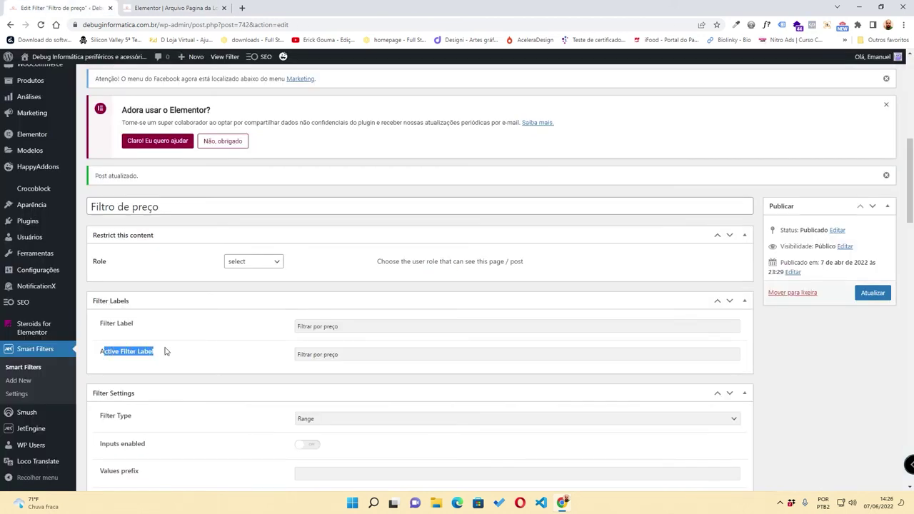
left_click(175, 8)
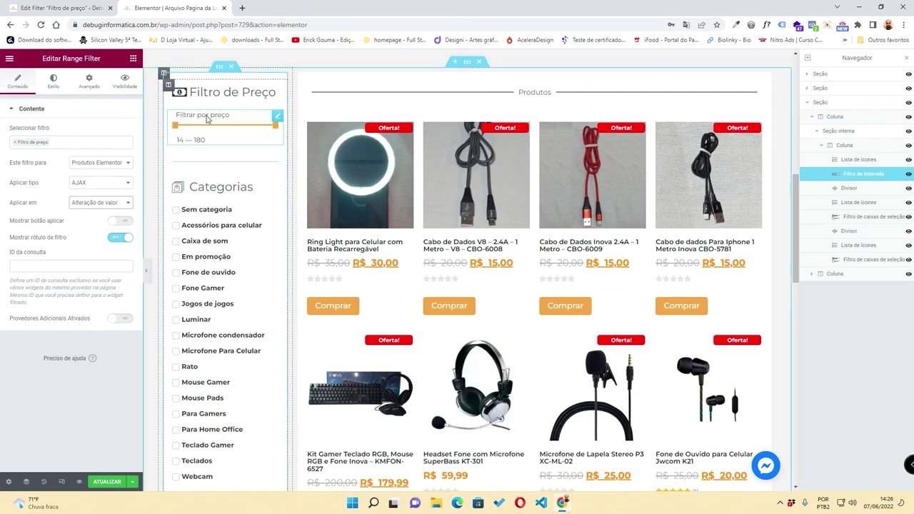
left_click(59, 8)
left_click_drag(339, 327, 284, 329)
left_click(364, 351)
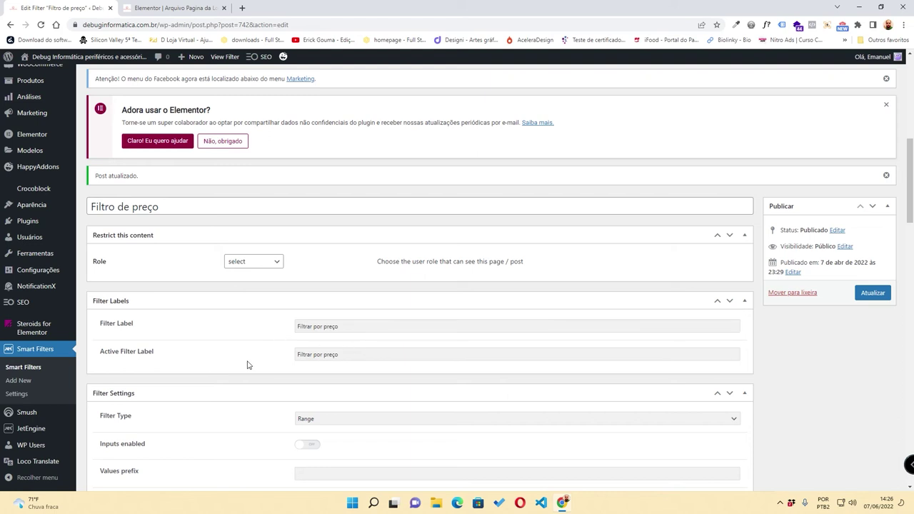
left_click(158, 7)
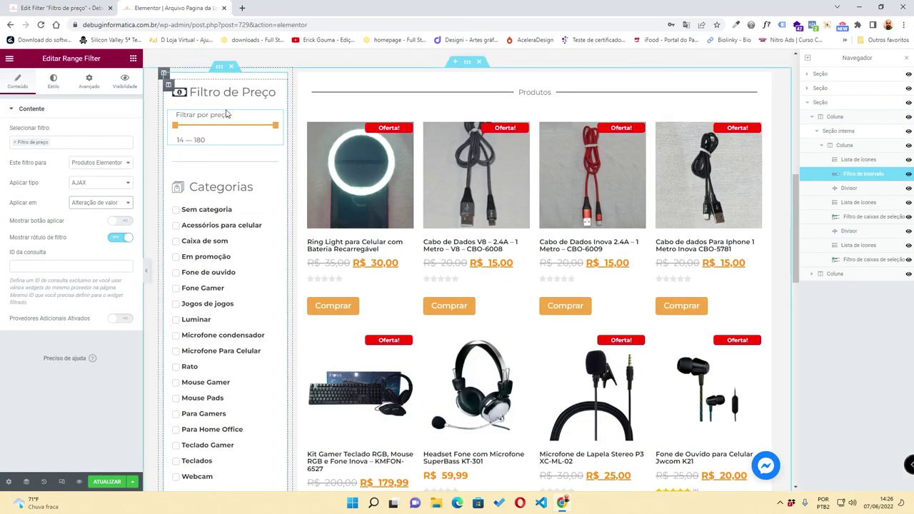
- Toggle Mostrar rótulo de filtro off and on to demonstrate the price filter's label, leaving it enabled
left_click(119, 239)
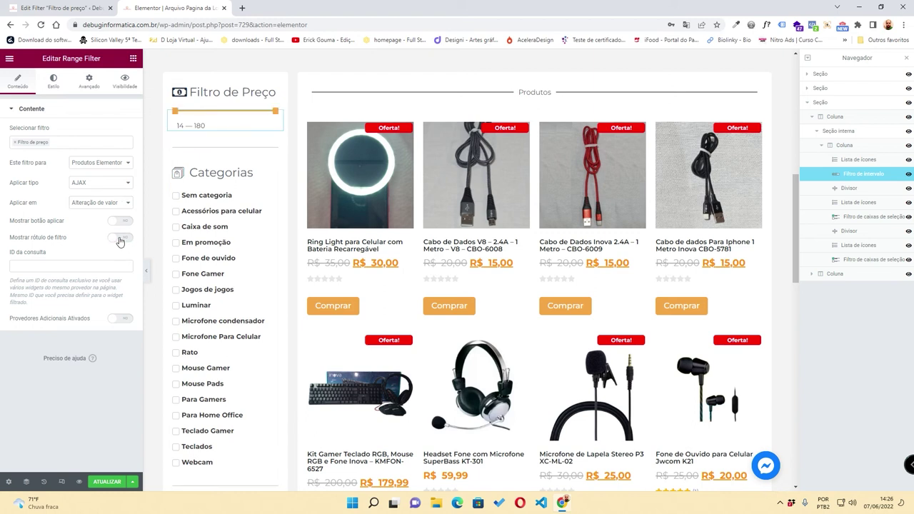
left_click(119, 239)
left_click_drag(14, 242, 68, 242)
left_click(114, 239)
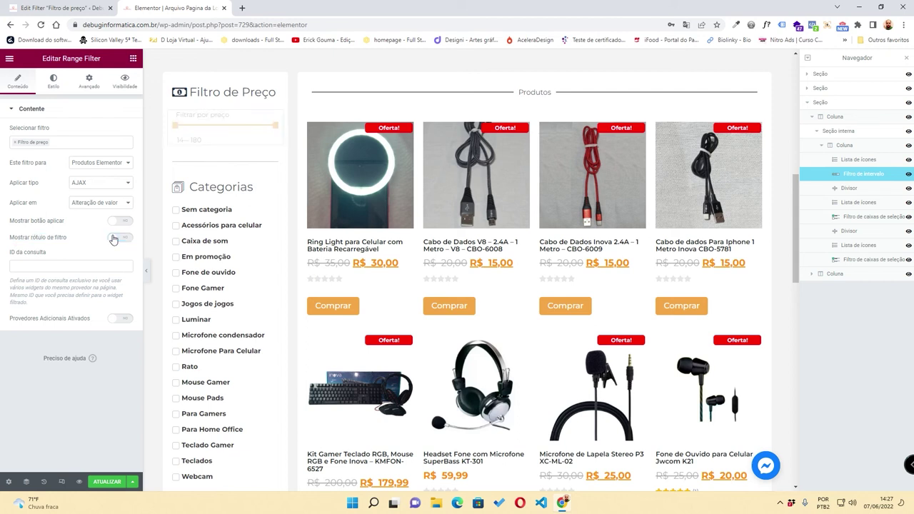
left_click(122, 240)
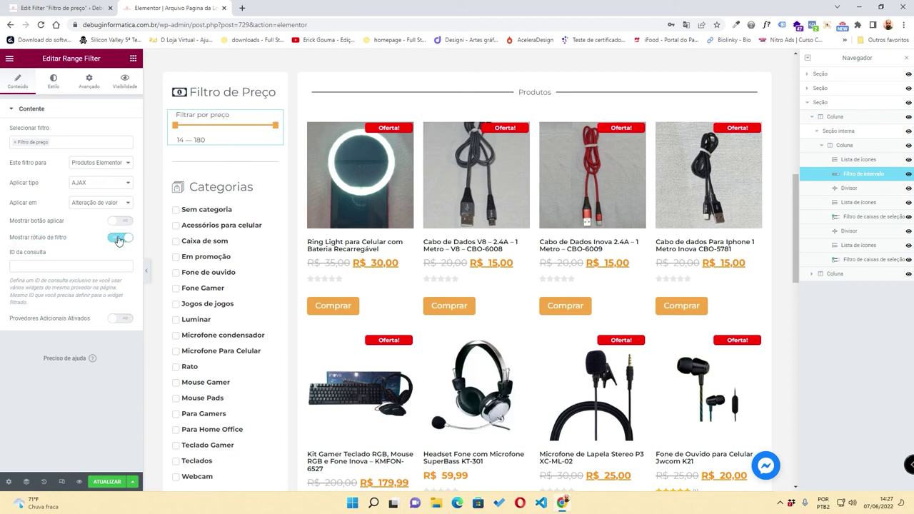
- Look over the Range Filter widget's style settings for the slider and range points, and return to its content settings
left_click(88, 81)
left_click(53, 80)
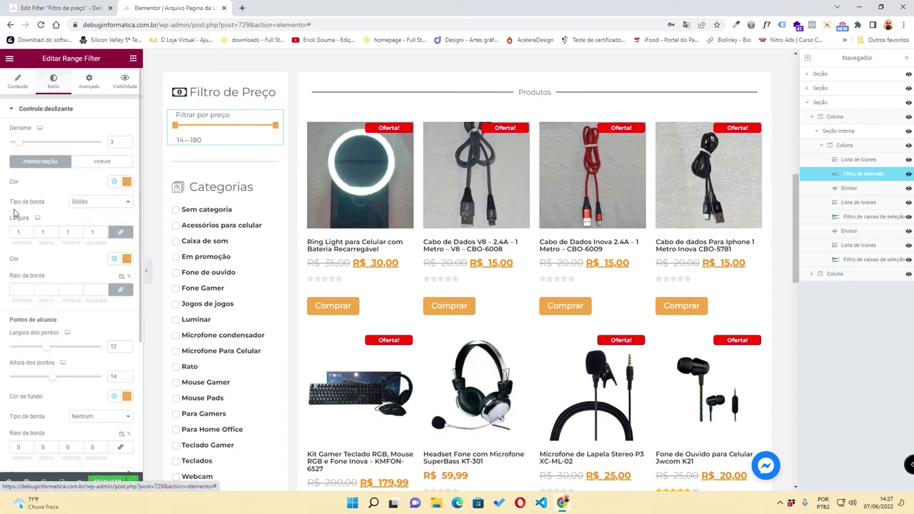
scroll(79, 228, "down", 3)
scroll(36, 216, "up", 3)
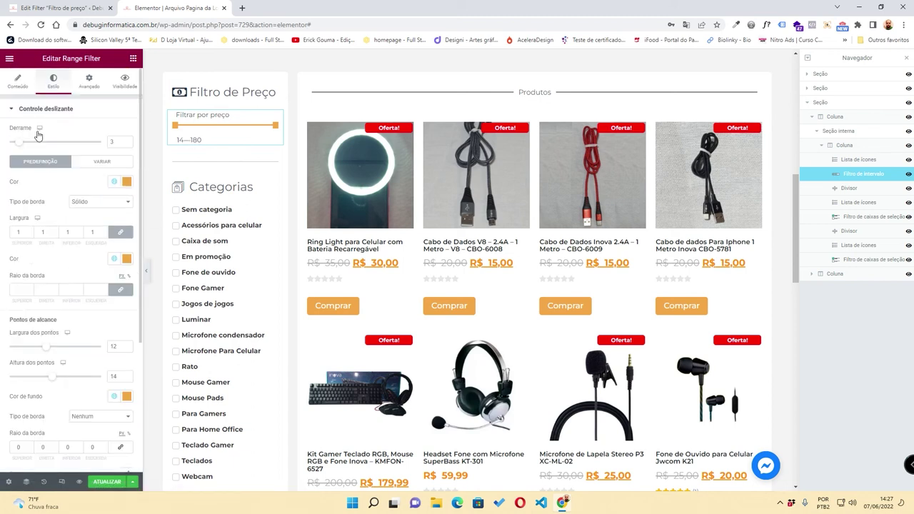
left_click(18, 81)
- Compare the content settings of the Categorias checkboxes filter with those of the price range filter
scroll(207, 193, "down", 1)
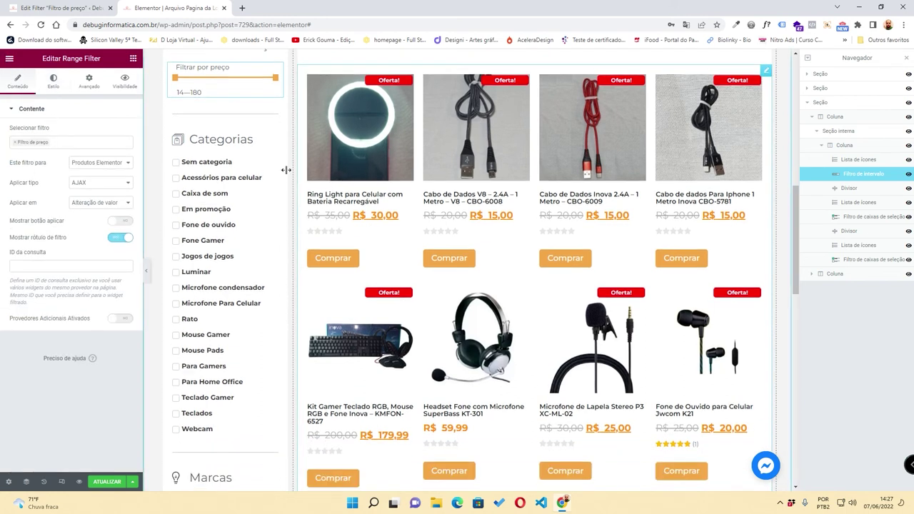
left_click(278, 165)
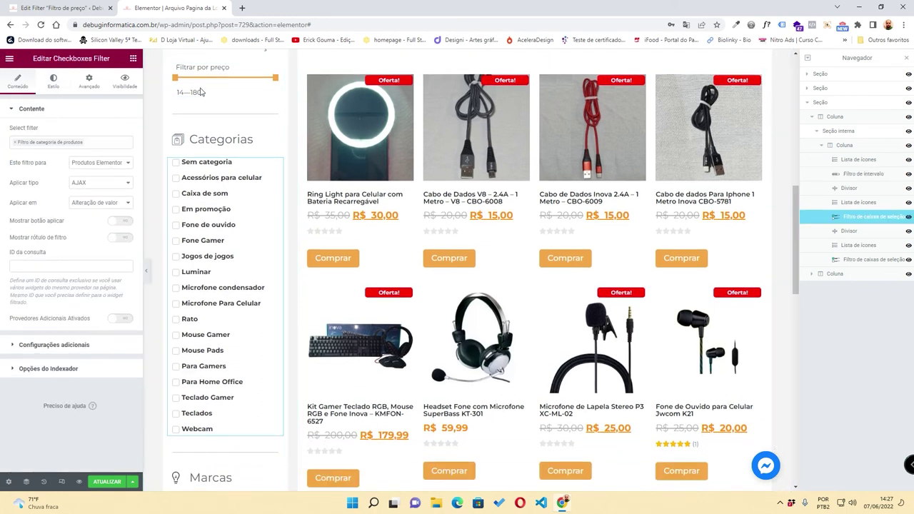
scroll(276, 143, "up", 1)
left_click(276, 118)
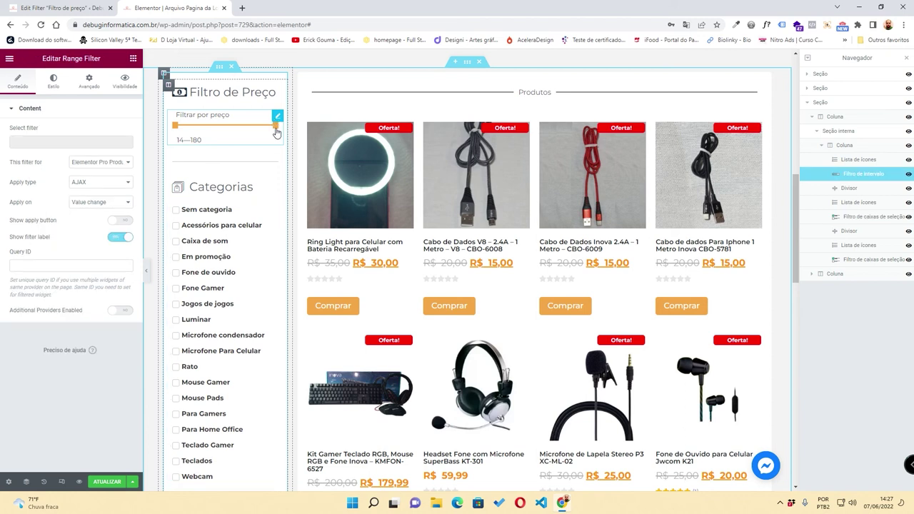
left_click(277, 212)
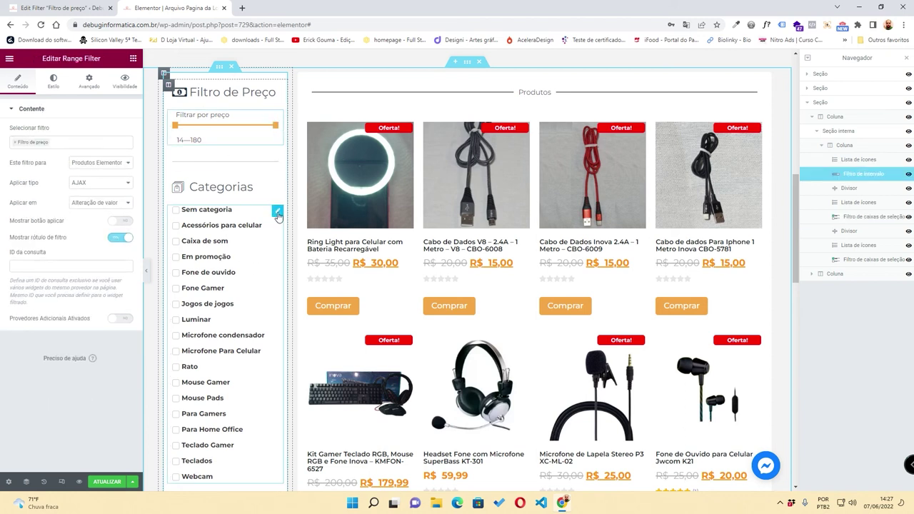
- Open the Checkboxes Filter widget under Marcas and review its content and style settings
scroll(216, 207, "down", 1)
scroll(216, 207, "down", 5)
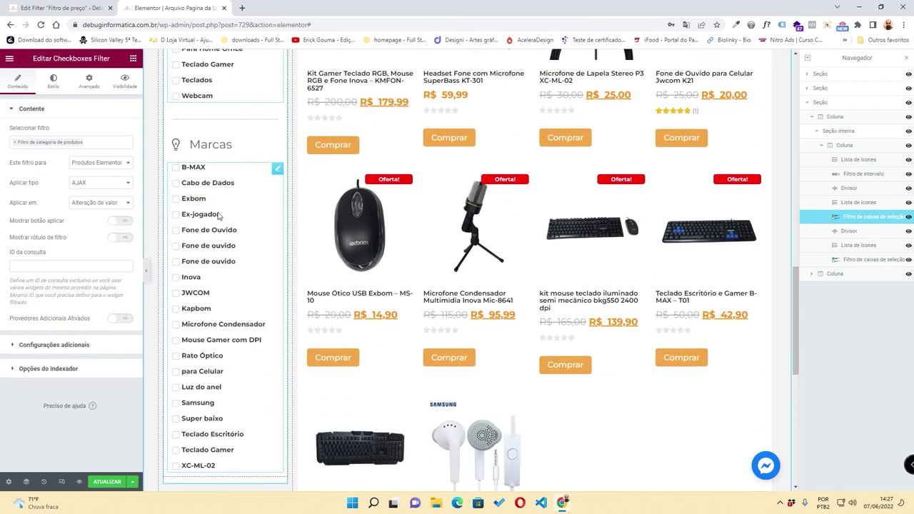
left_click(276, 171)
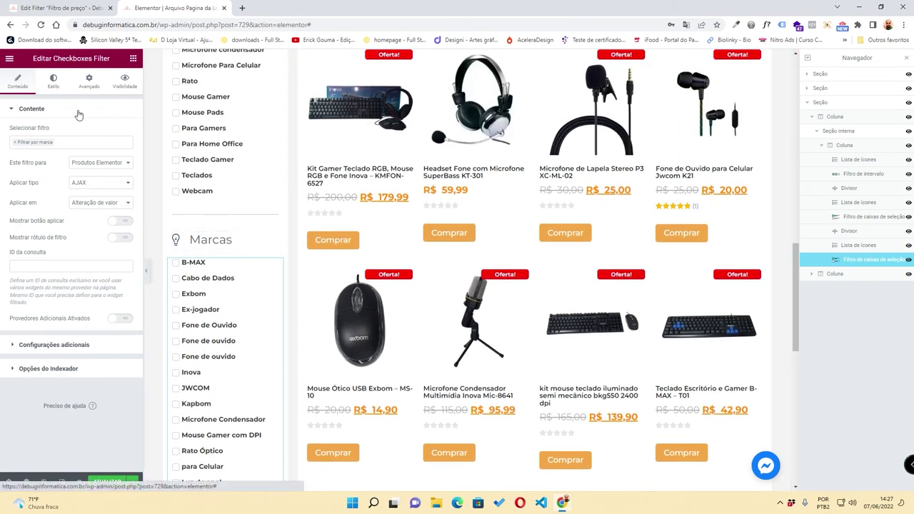
left_click(53, 83)
scroll(236, 214, "up", 4)
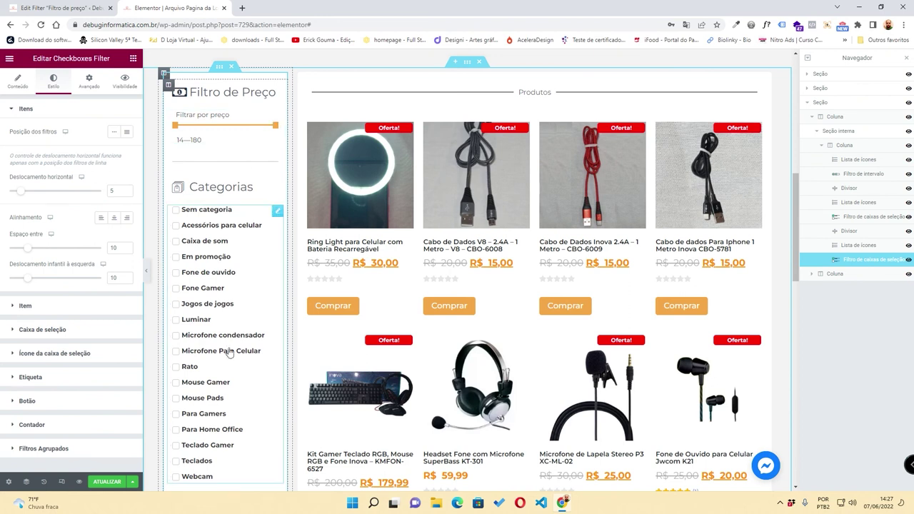
- Look over the Configurações adicionais and Opções do Indexador settings of the Categorias checkboxes filter
left_click(19, 80)
left_click(277, 155)
left_click(13, 347)
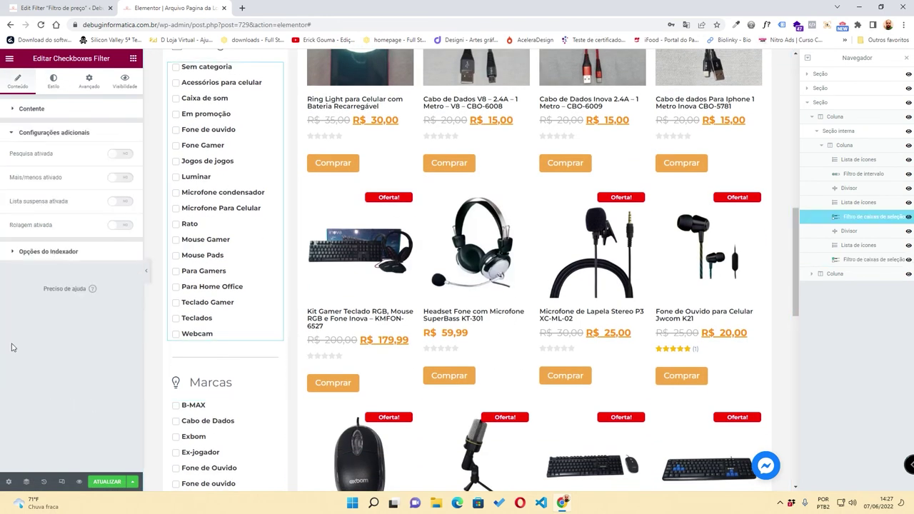
left_click(23, 253)
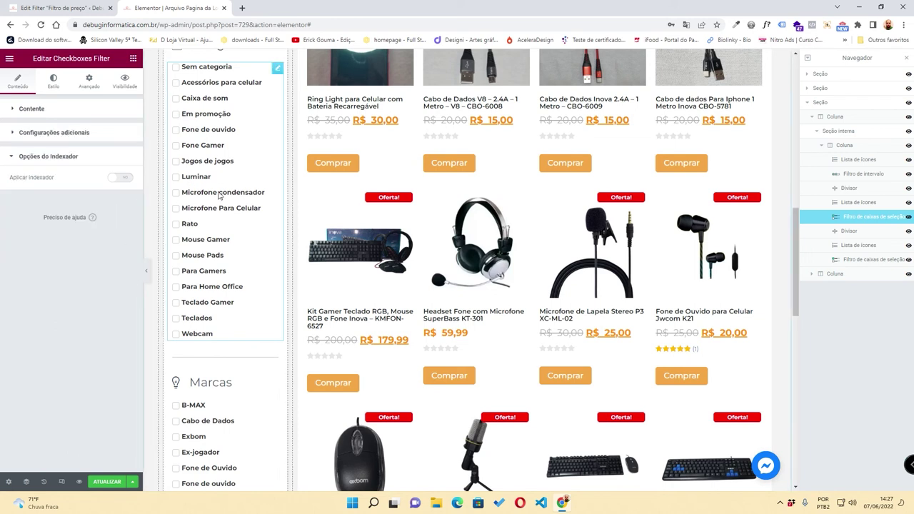
- Compare the price range filter's content settings with those of the Categorias filter and view the range filter's style settings
scroll(188, 179, "up", 2)
left_click(214, 133)
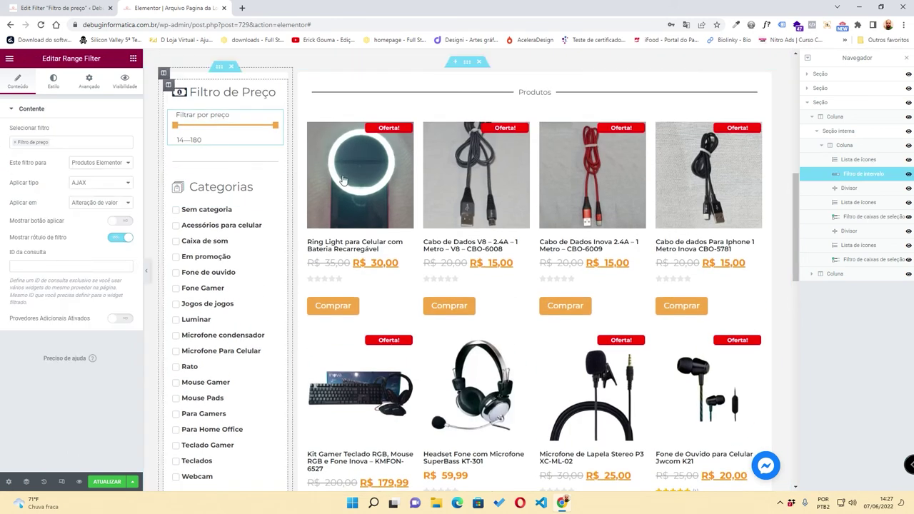
left_click(277, 211)
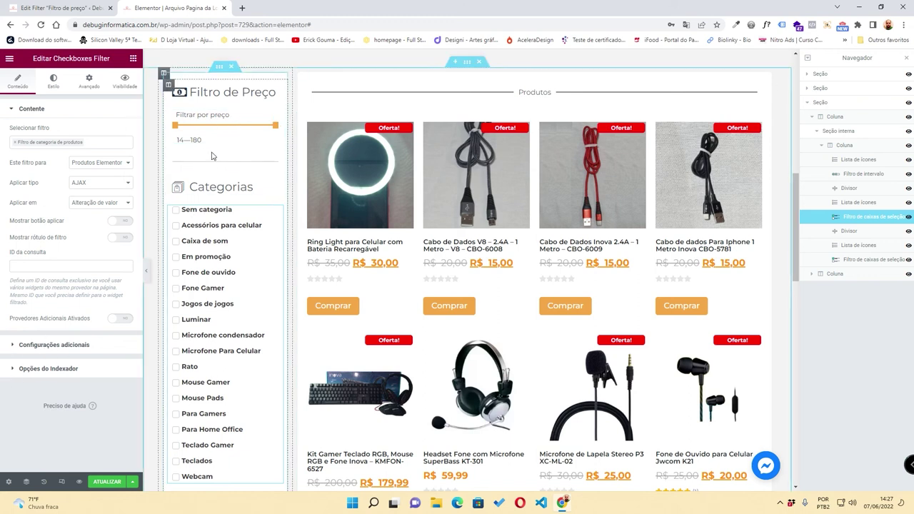
left_click(206, 121)
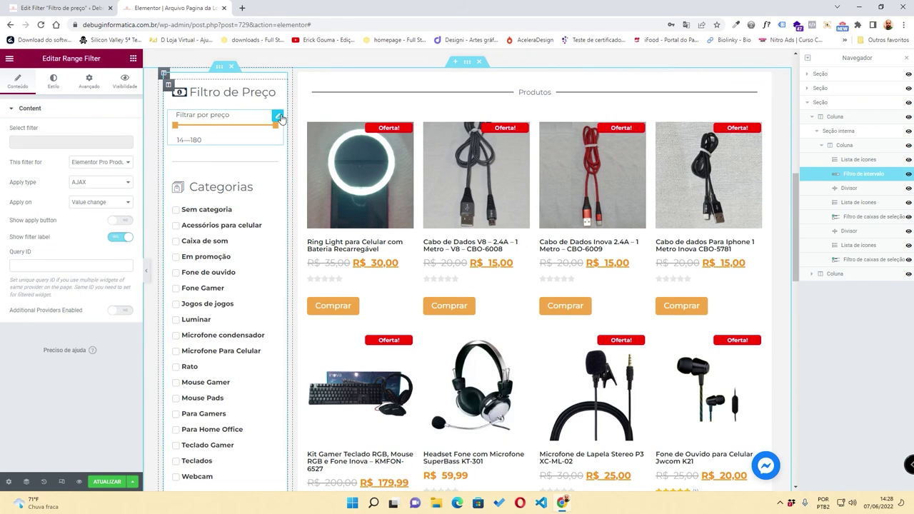
left_click(53, 80)
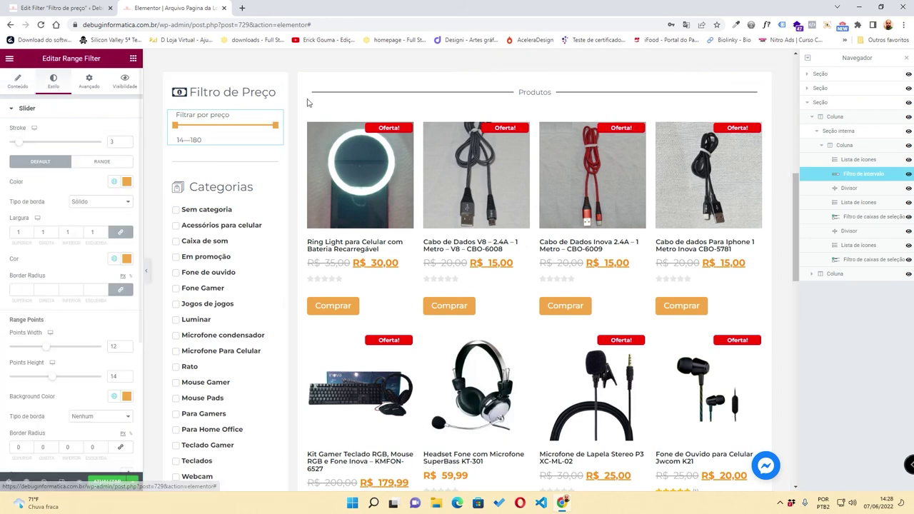
- View the Categorias checkboxes filter's style settings and update the shop page template
left_click(277, 213)
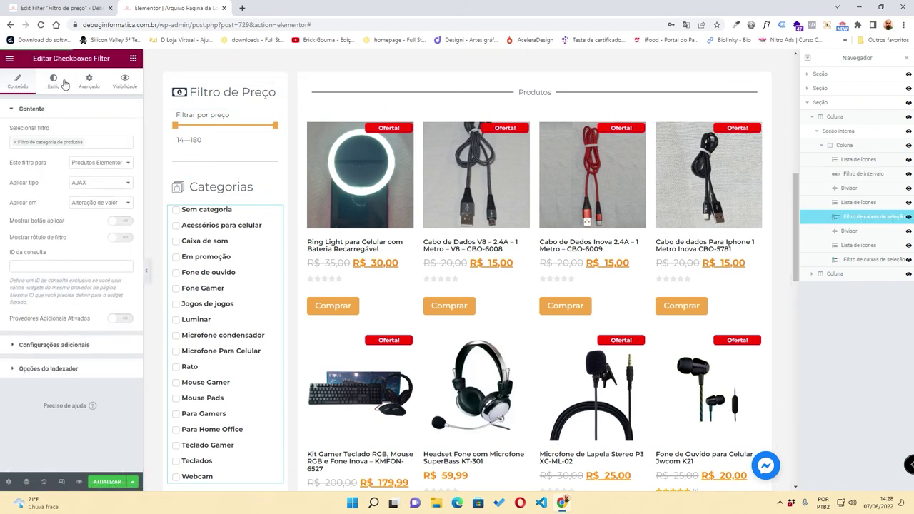
left_click(53, 80)
scroll(370, 303, "down", 3)
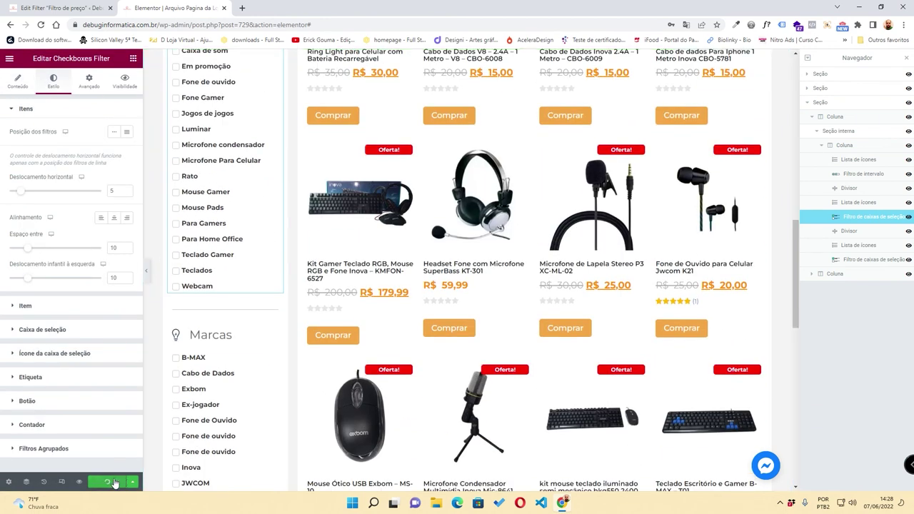
- Load debuginformatica.com.br in a new browser tab and go to the store's product filters on the shop page
left_click(242, 8)
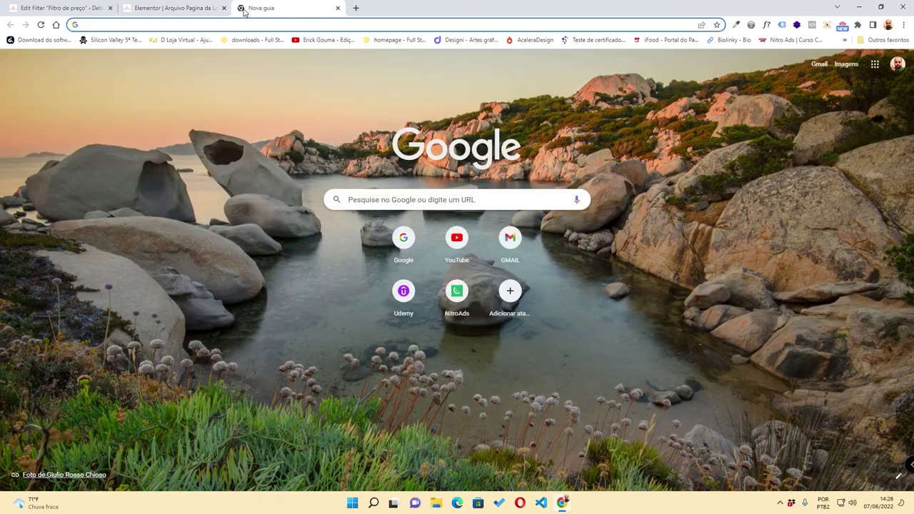
type("fa")
key("BackSpace")
key("BackSpace")
key("BackSpace")
type("debuginformatica.com.br")
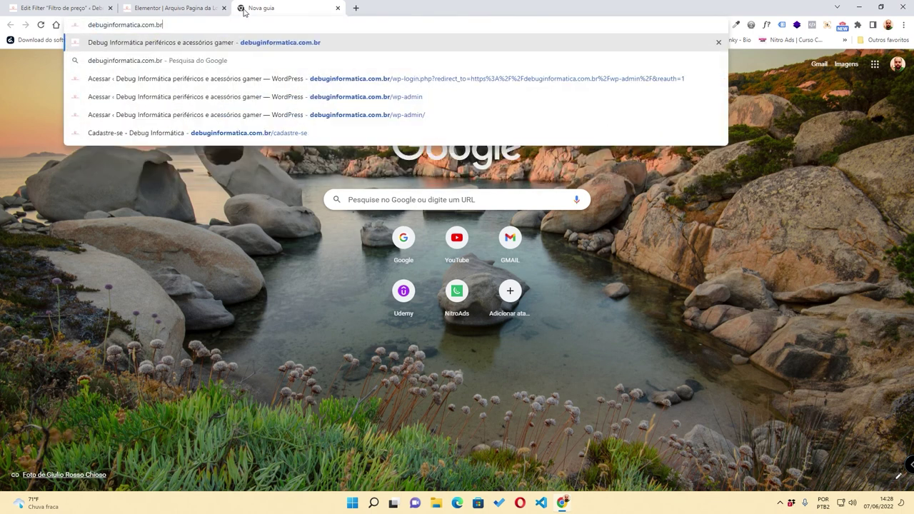
key("Return")
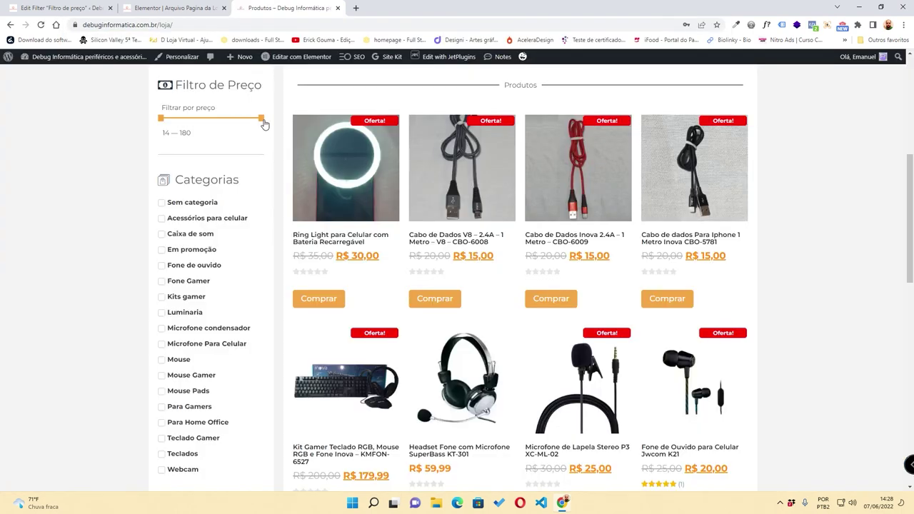
- Test the price filter with the maximum lowered to 41 and with a raised minimum, restoring the full 14–180 range
left_click_drag(262, 120, 179, 134)
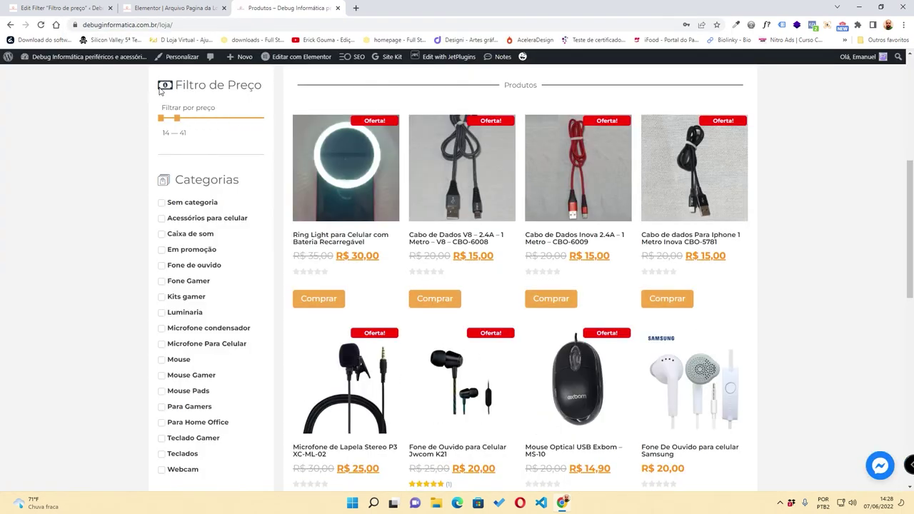
left_click_drag(178, 119, 284, 119)
left_click_drag(162, 119, 242, 119)
left_click_drag(173, 136, 151, 138)
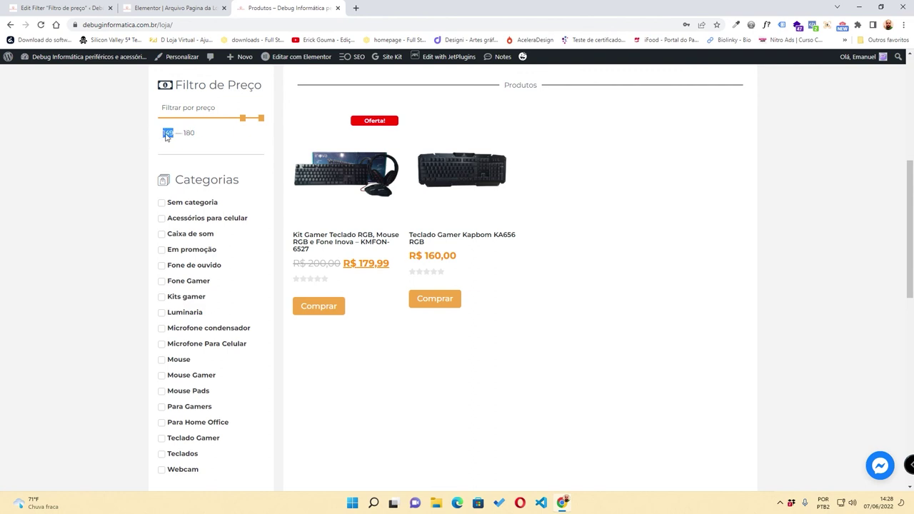
double_click(169, 137)
left_click(187, 133)
left_click_drag(245, 120, 161, 121)
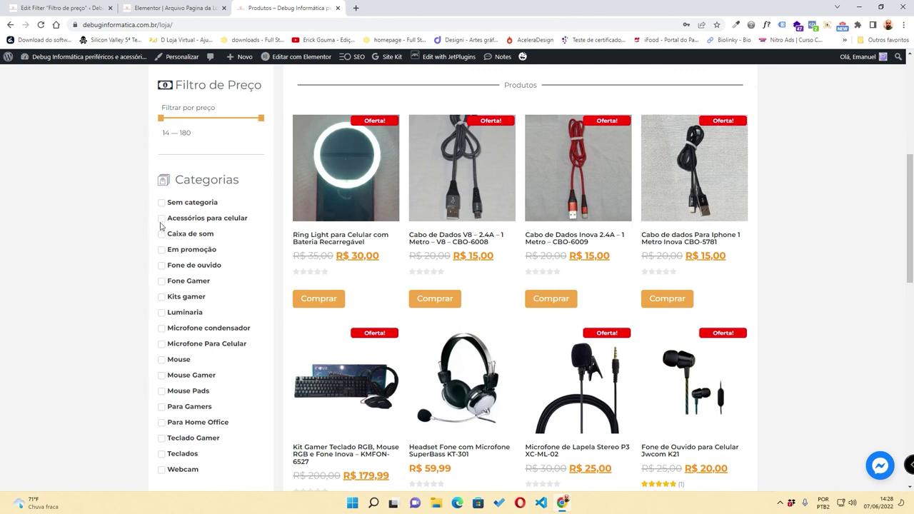
- Test the category filter by switching Acessórios para celular on and off and trying Microfone condensador
left_click(163, 220)
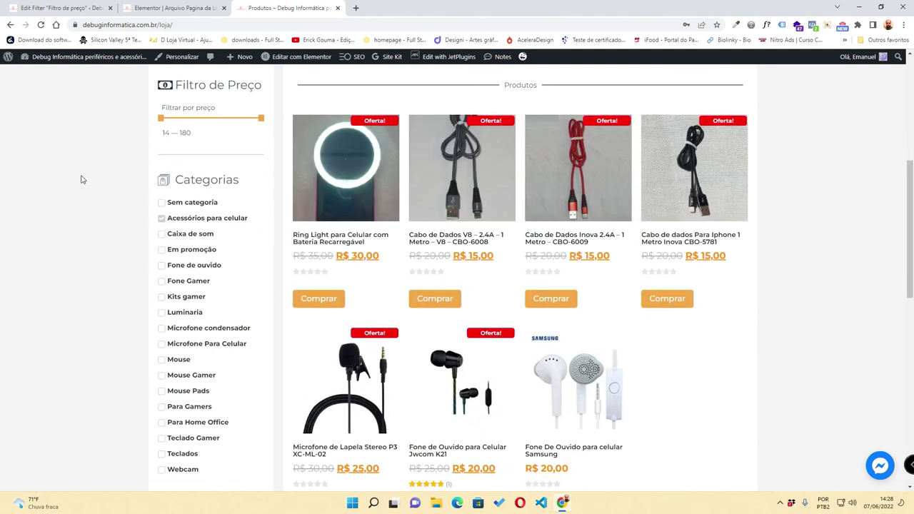
left_click(163, 219)
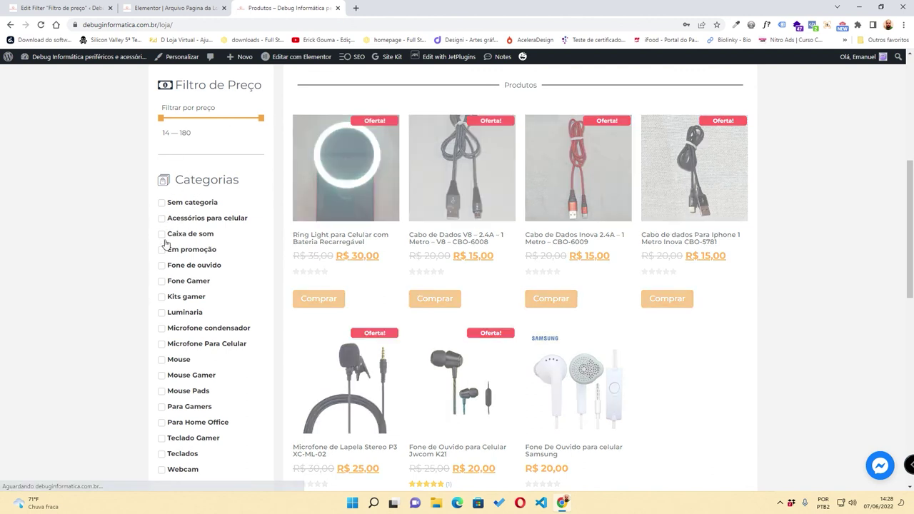
left_click(162, 330)
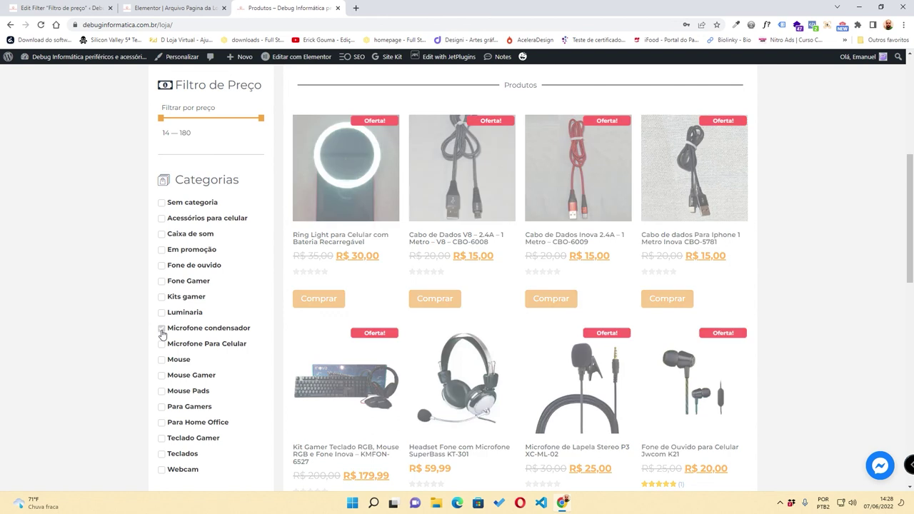
- Test the Marcas filter on the shop page with B-MAX and with Exbom
scroll(106, 180, "down", 5)
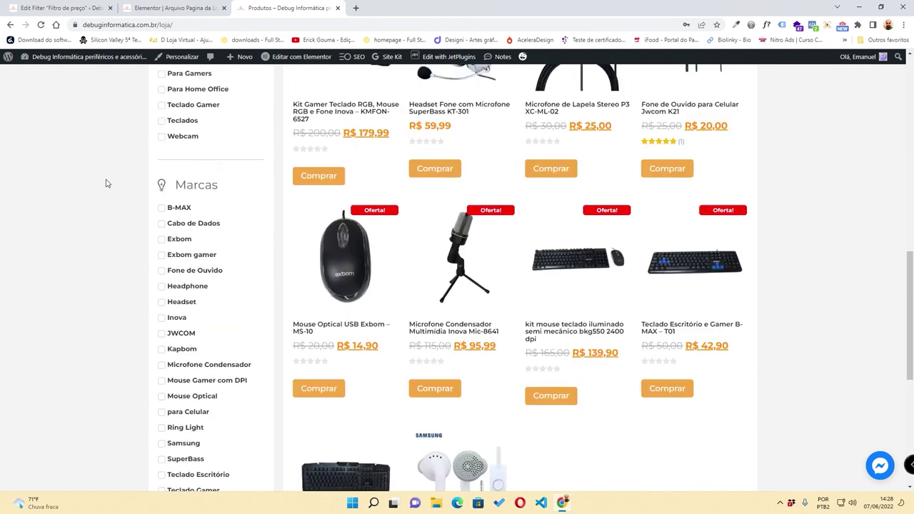
left_click(161, 207)
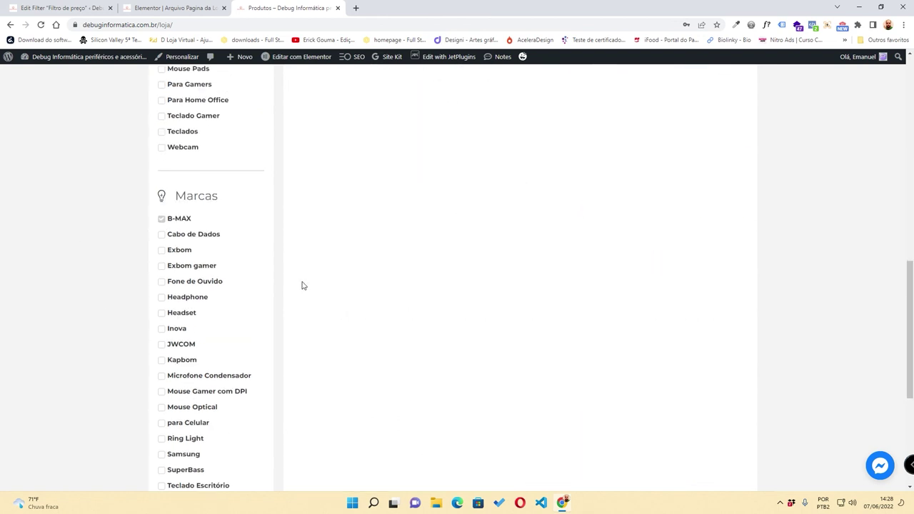
left_click_drag(223, 253, 170, 253)
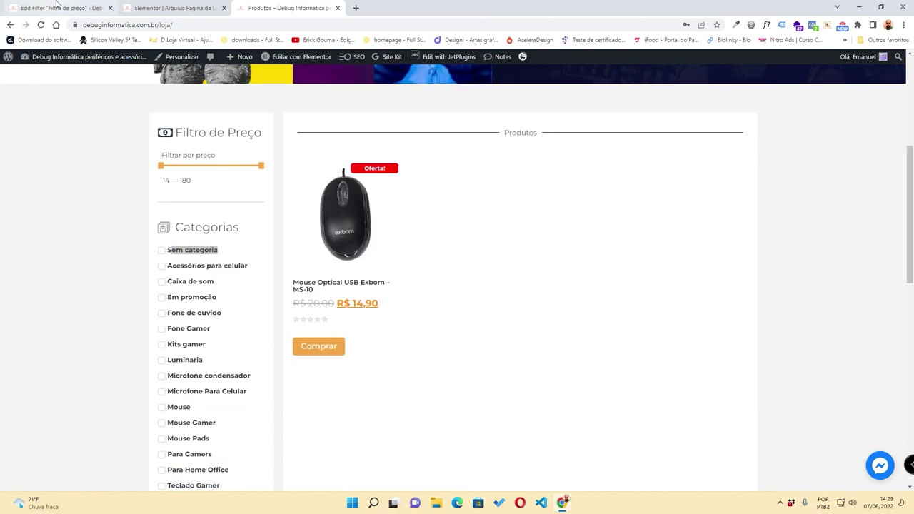
- Go to the WordPress list of all products and open Teclado Escritório e Gamer B-MAX – T01 for editing
left_click(63, 8)
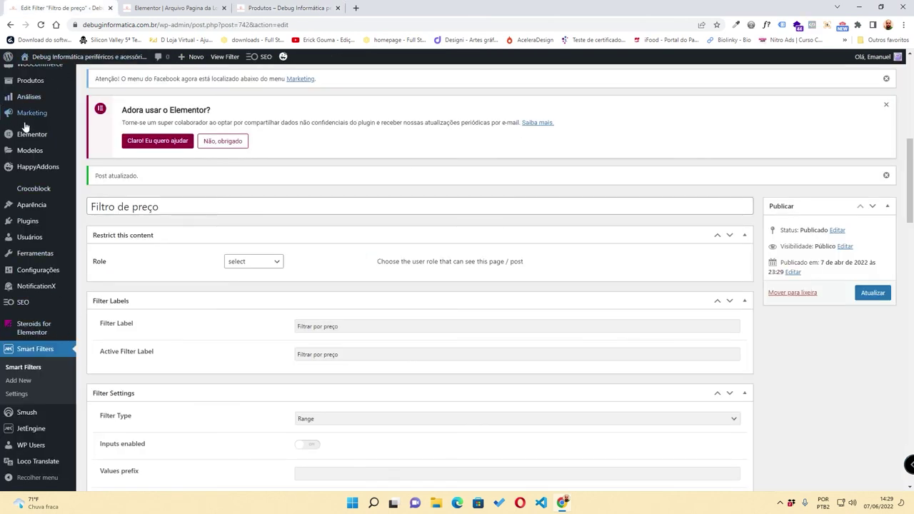
scroll(31, 115, "up", 4)
mouse_move(32, 229)
left_click(118, 234)
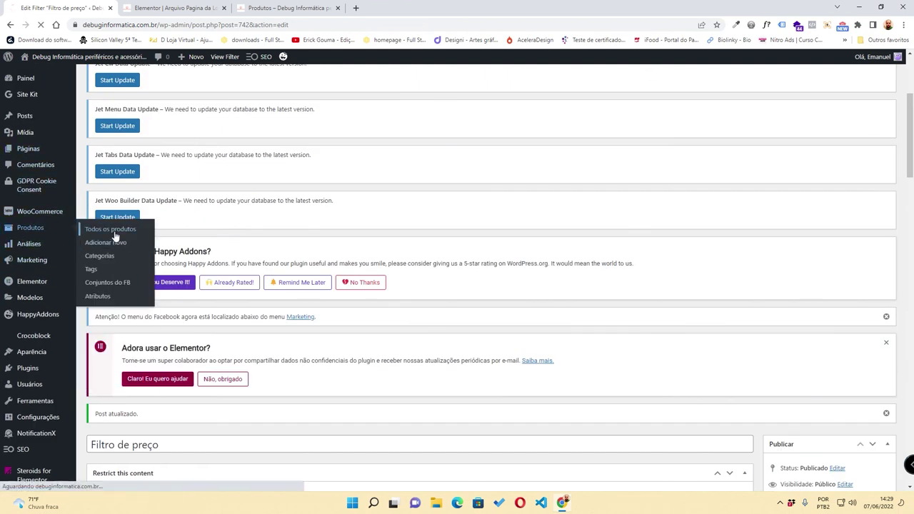
left_click(276, 8)
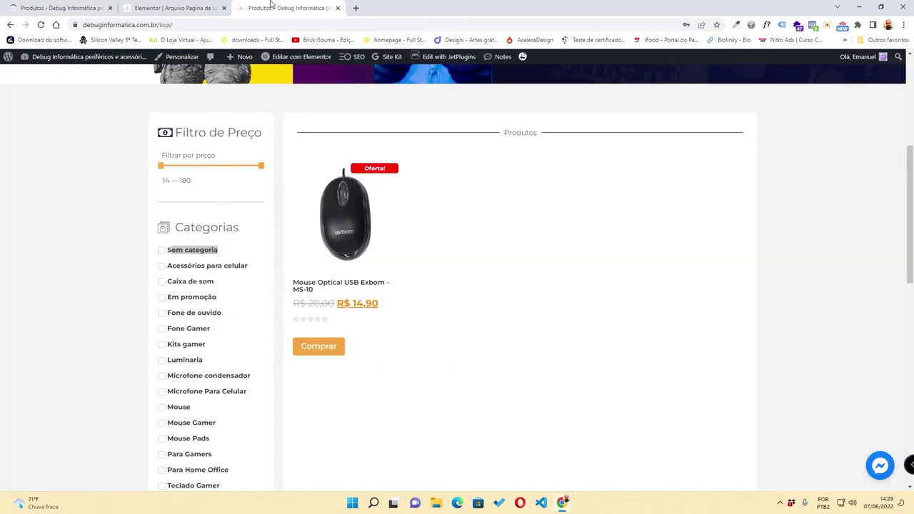
left_click(174, 8)
left_click(64, 8)
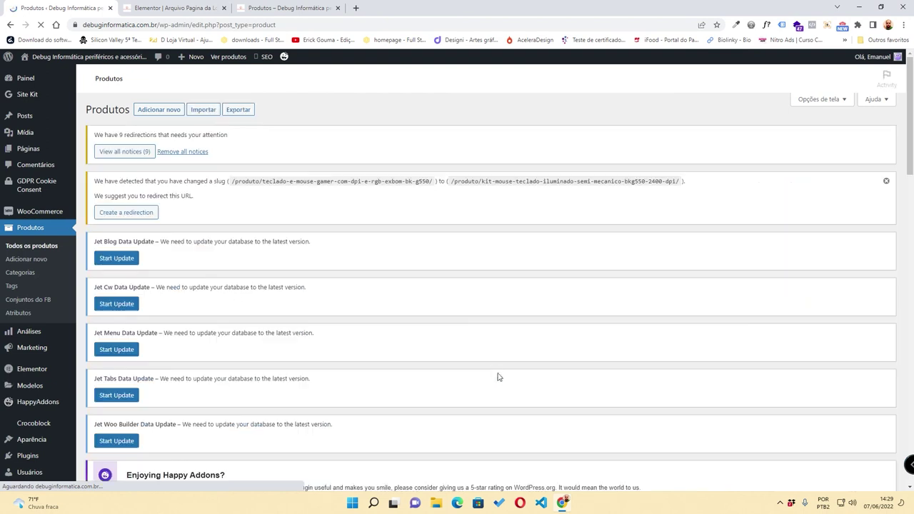
scroll(501, 378, "down", 10)
scroll(151, 283, "down", 5)
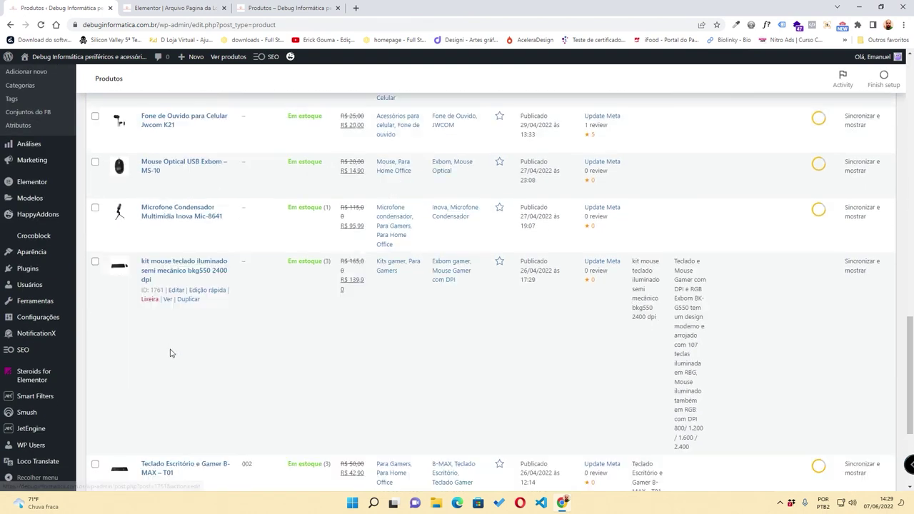
left_click(157, 364)
left_click(173, 8)
left_click(292, 6)
left_click(204, 7)
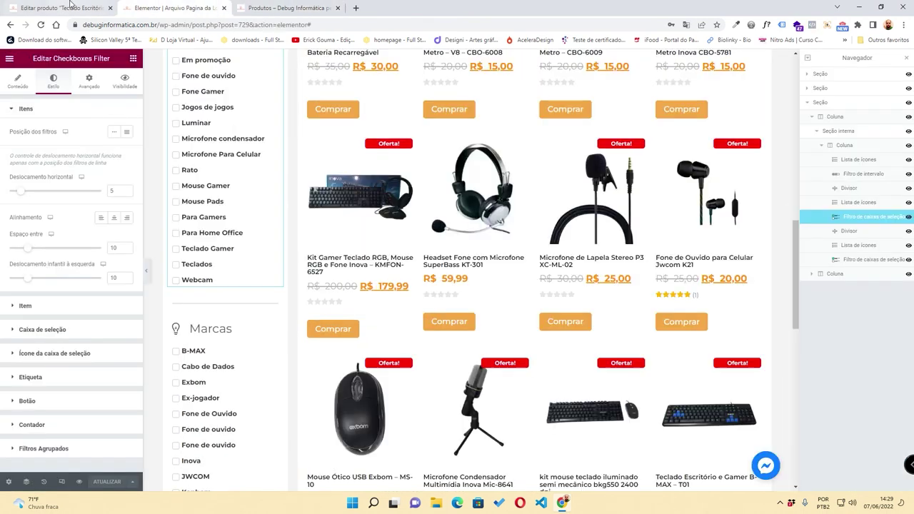
left_click(271, 8)
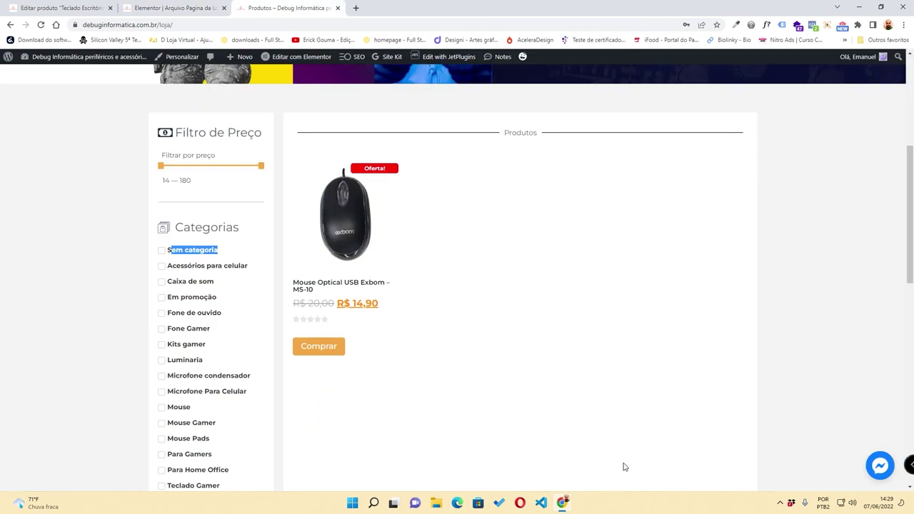
left_click(15, 8)
scroll(316, 382, "down", 3)
left_click(266, 5)
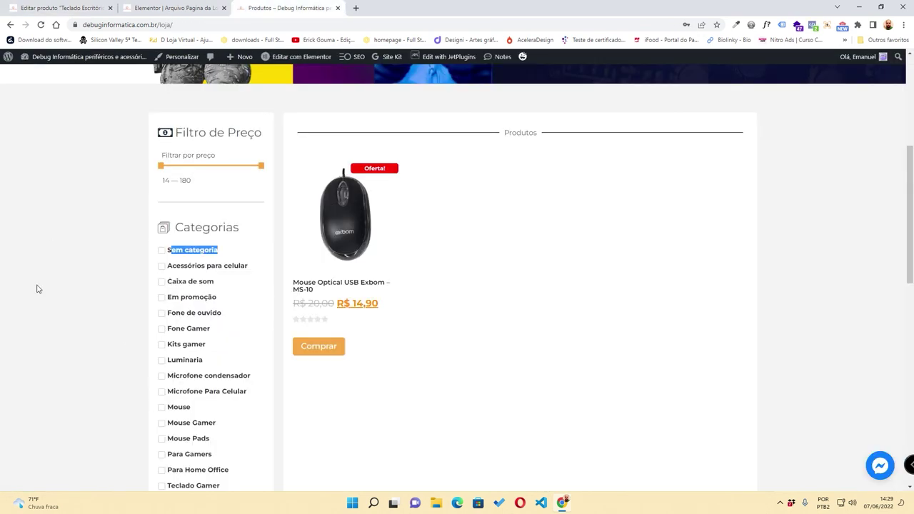
- Compare the shop page's Marcas filter with the tags assigned to the B-MAX keyboard under Tags de produto
left_click(232, 230)
scroll(233, 226, "down", 6)
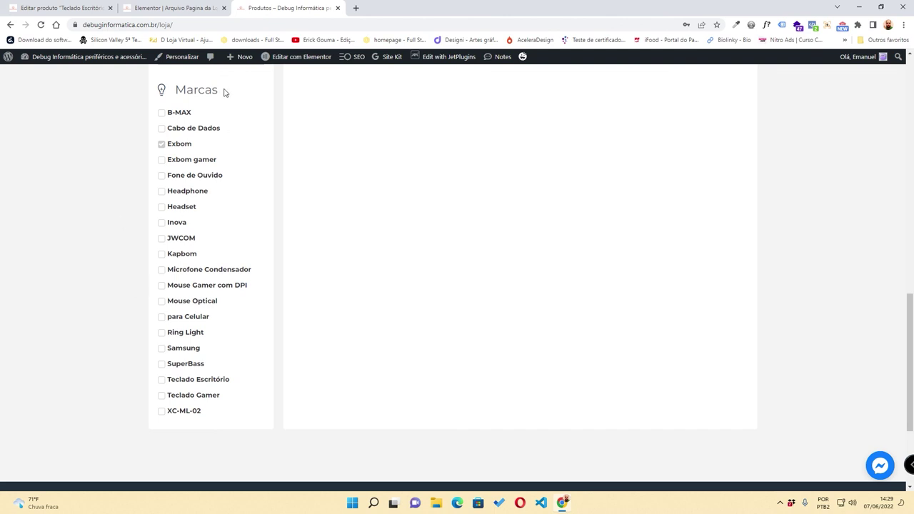
left_click_drag(224, 92, 177, 90)
left_click(48, 6)
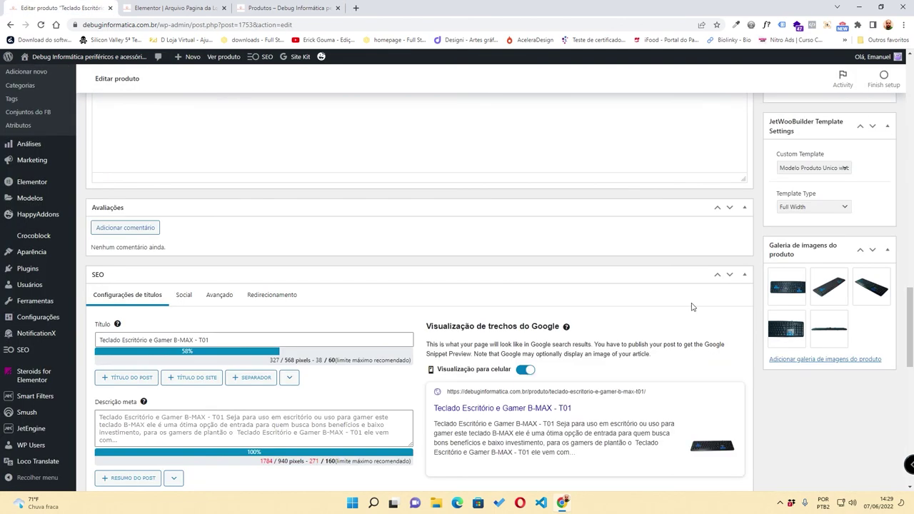
scroll(754, 259, "up", 3)
scroll(754, 259, "up", 5)
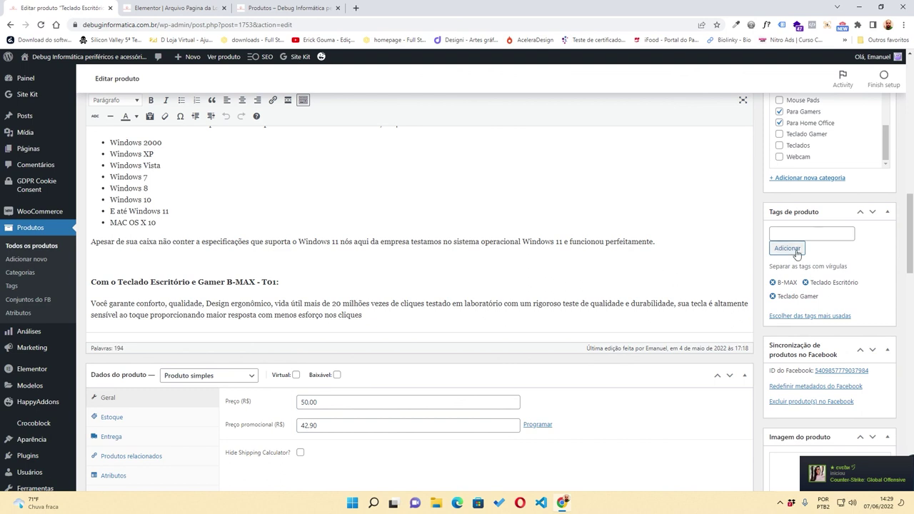
- Return to the shop page and look over its price, category and brand filters down to the end of the Marcas list
left_click(324, 6)
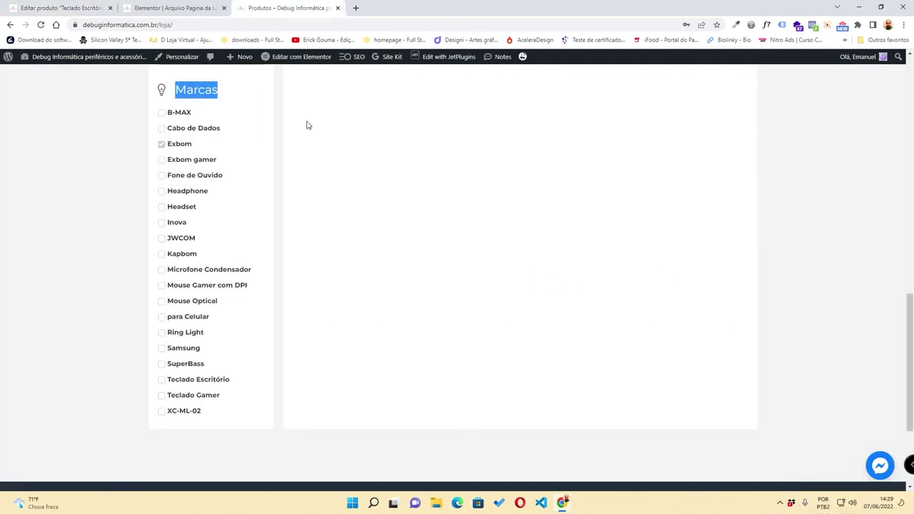
scroll(306, 124, "up", 9)
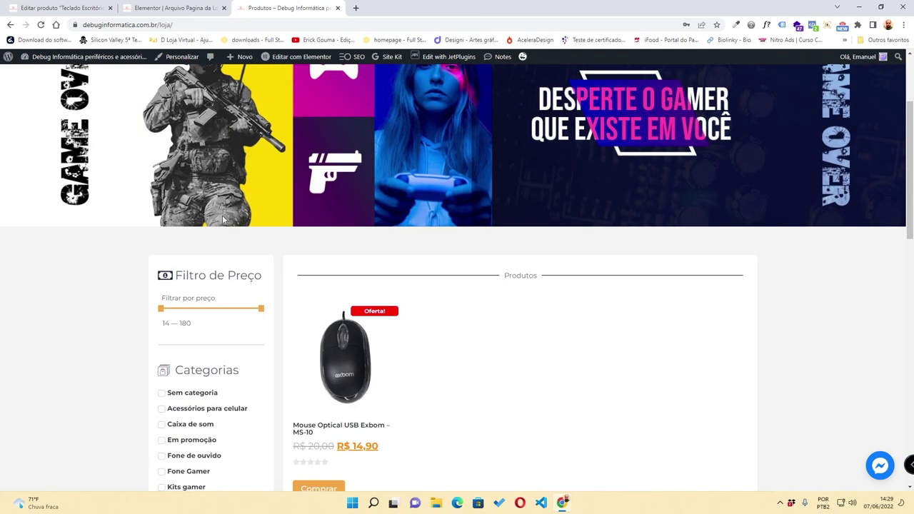
scroll(214, 228, "down", 10)
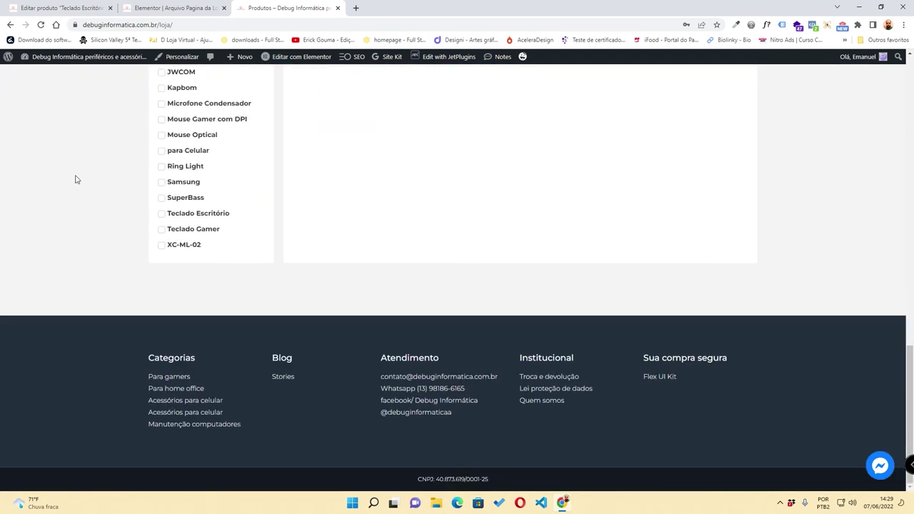
left_click_drag(75, 179, 139, 270)
scroll(140, 253, "up", 3)
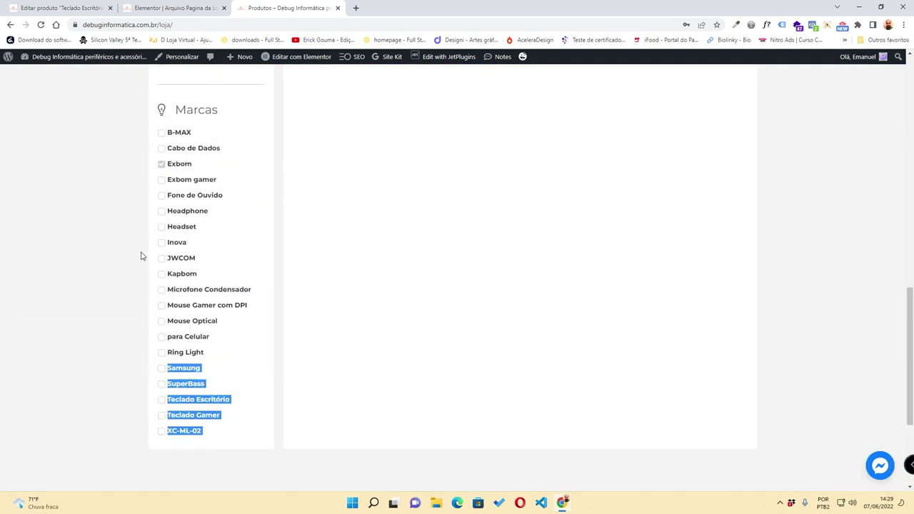
left_click(88, 225)
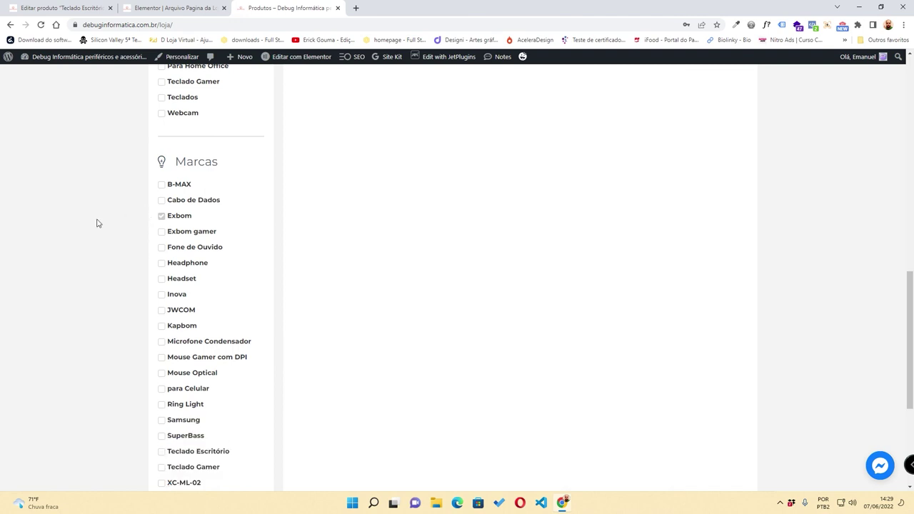